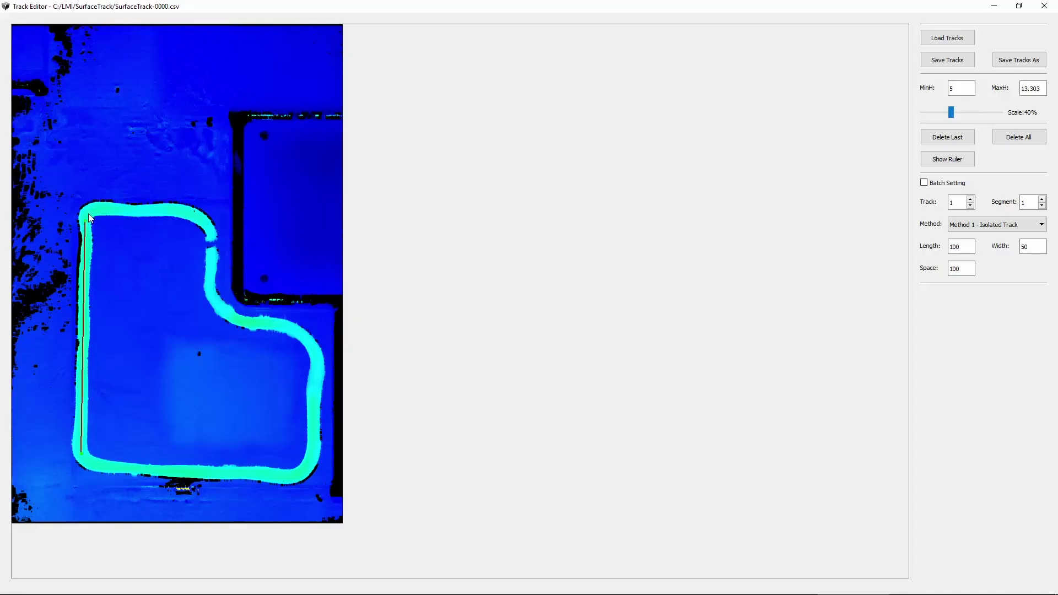
Trace the track along the upper edge of the light-blue bead and set the ruler width to 20 and space to 50.
{"action": "left_click_drag", "start_coordinate": [88, 213], "coordinate": [200, 222]}
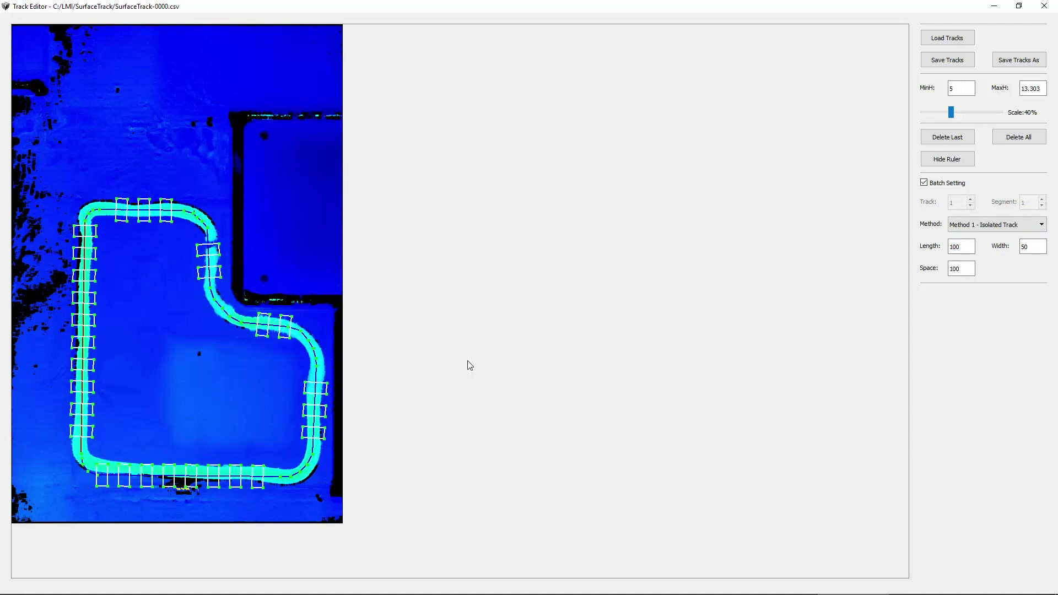
{"action": "double_click", "coordinate": [1030, 246]}
{"action": "type", "text": "20"}
{"action": "key", "text": "Tab"}
{"action": "type", "text": "50"}
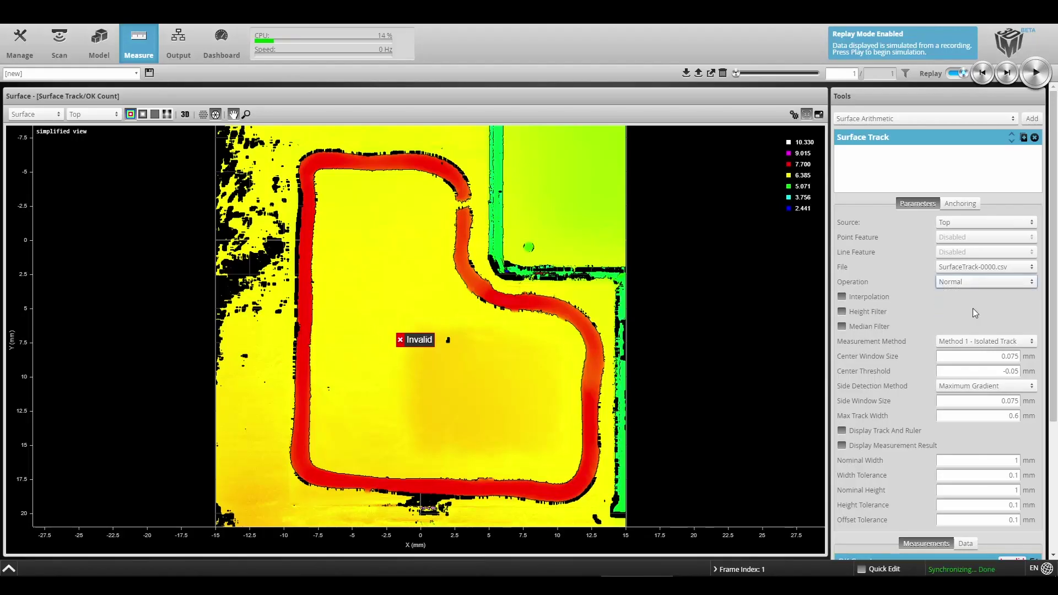
Display the track and ruler over the scanned surface in Gocator Emulator and inspect the bead's corner in 3D.
{"action": "left_click", "coordinate": [842, 430]}
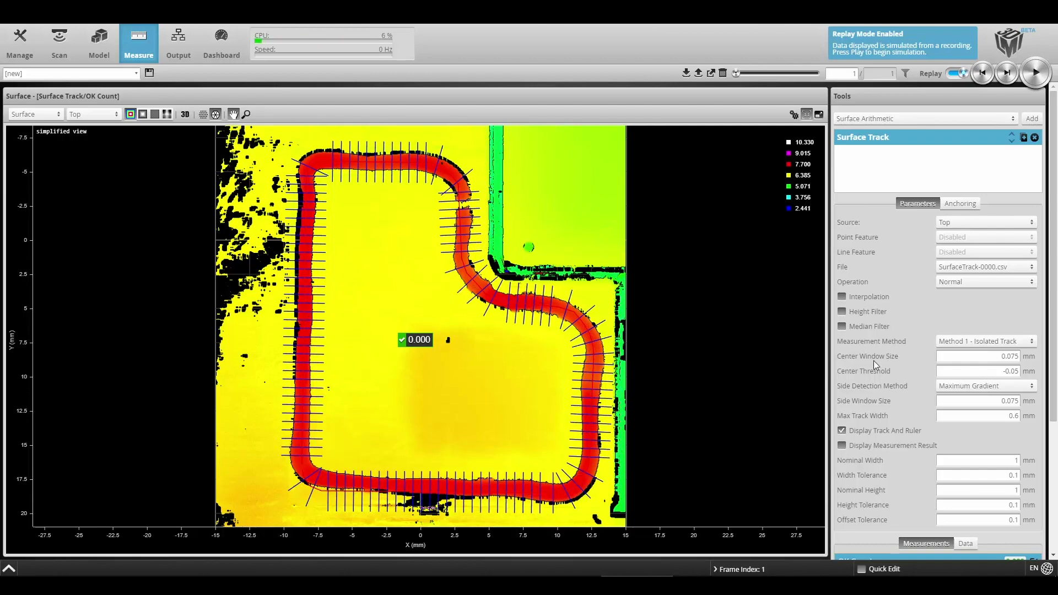
{"action": "scroll", "coordinate": [875, 326], "scroll_direction": "down", "scroll_amount": 2}
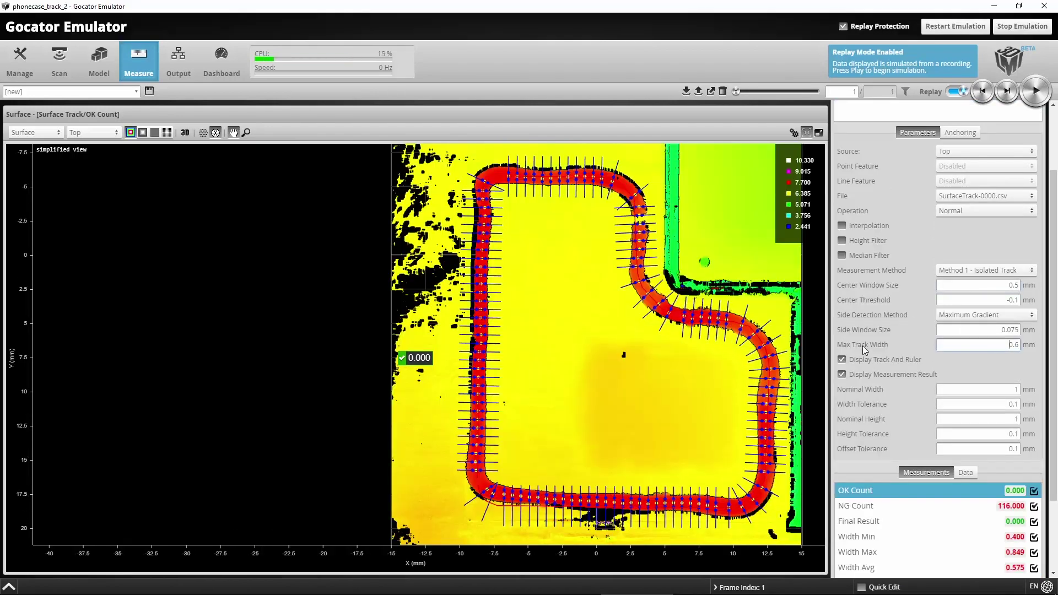
{"action": "scroll", "coordinate": [643, 267], "scroll_direction": "up", "scroll_amount": 5}
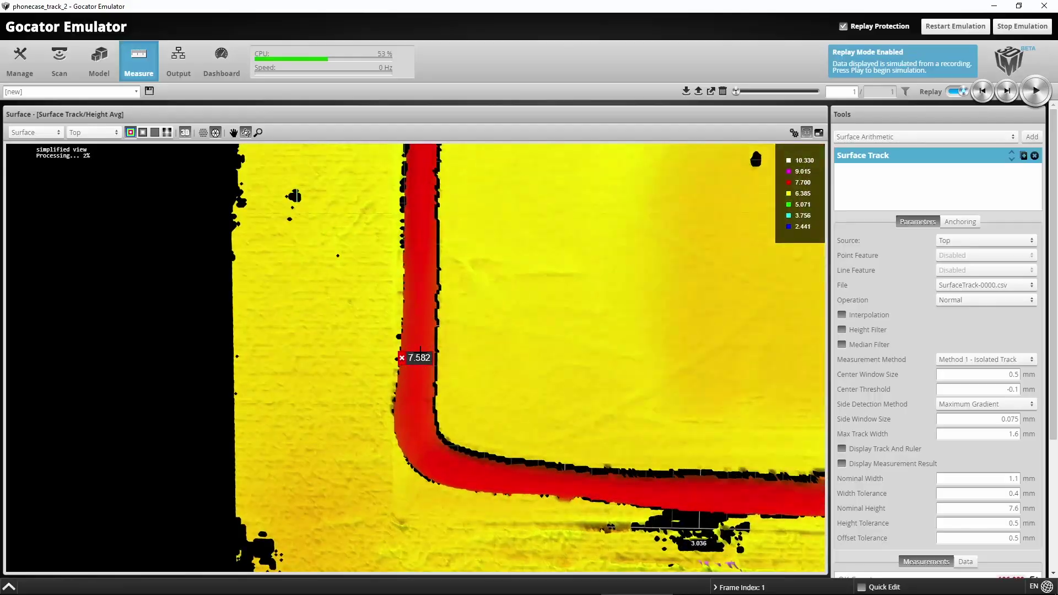
{"action": "left_click_drag", "start_coordinate": [423, 386], "coordinate": [438, 275]}
{"action": "left_click_drag", "start_coordinate": [452, 330], "coordinate": [449, 375]}
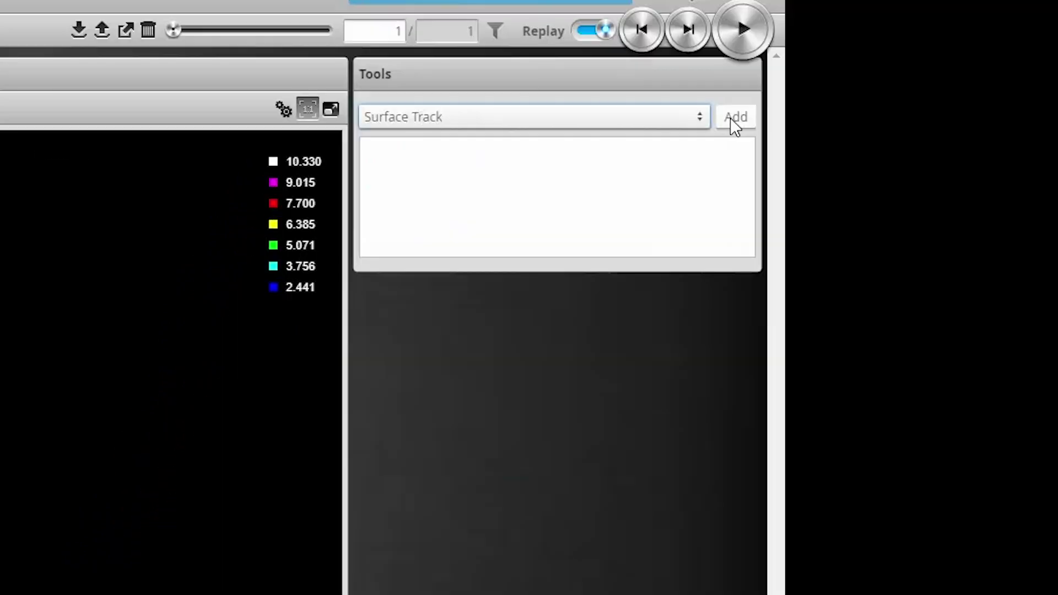
Add a Surface Track tool and set its operation to Create.
{"action": "left_click", "coordinate": [730, 118]}
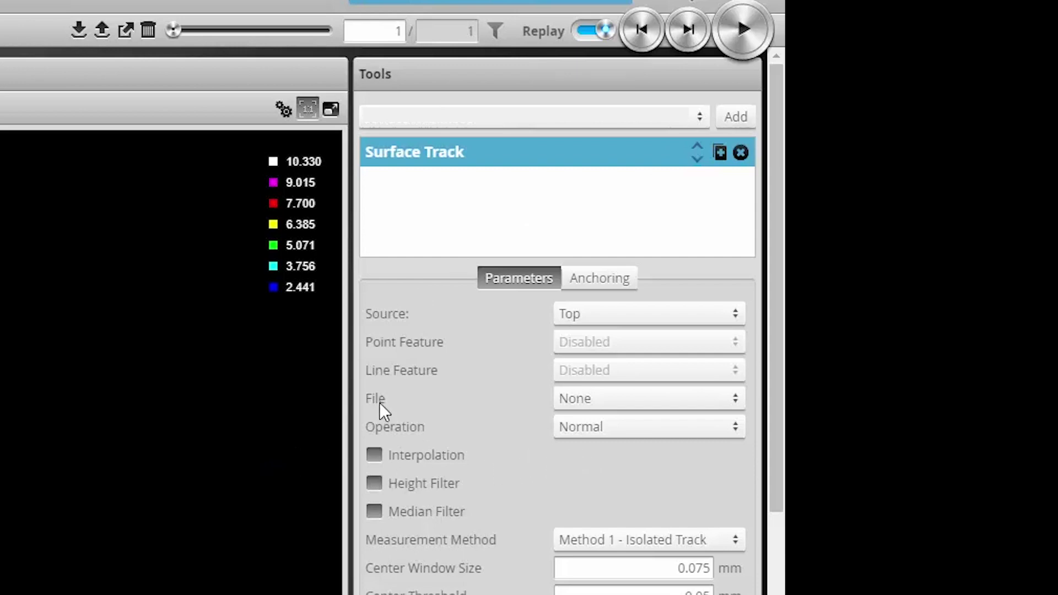
{"action": "left_click", "coordinate": [573, 431]}
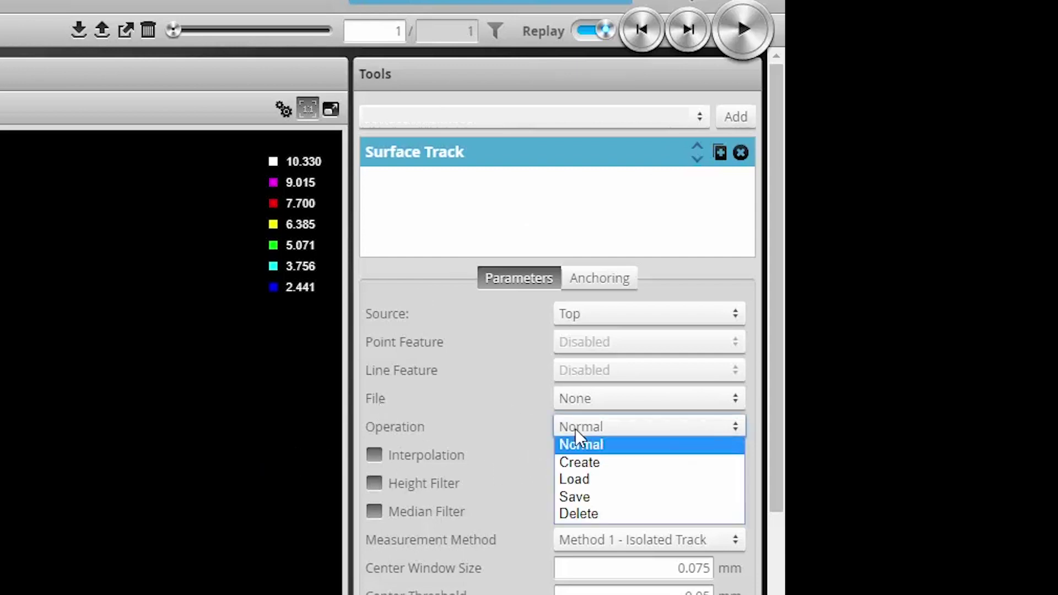
{"action": "left_click", "coordinate": [587, 467]}
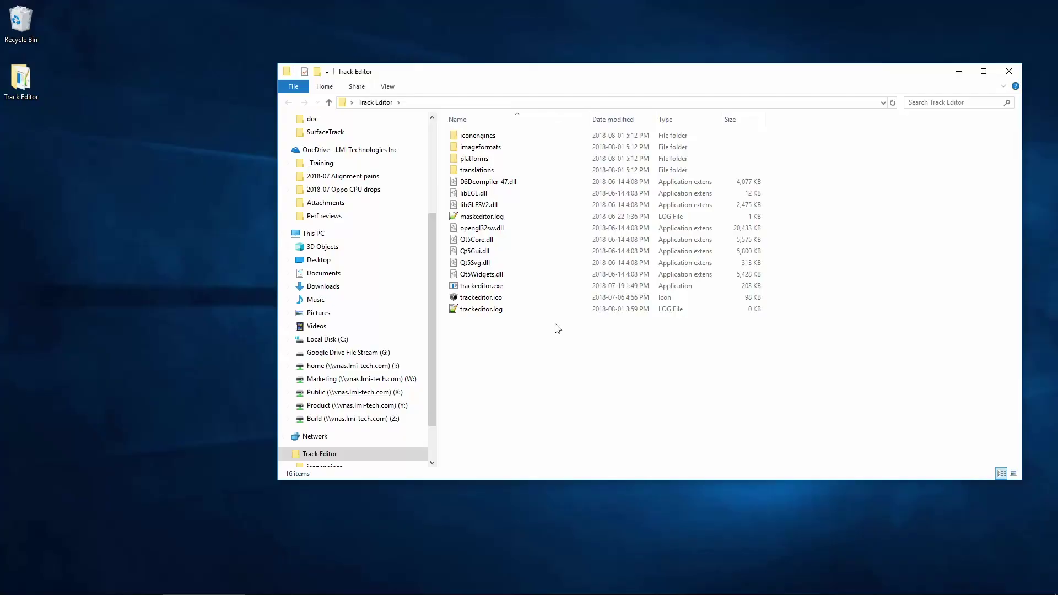
Launch trackeditor.exe from the Track Editor folder and minimize the folder window.
{"action": "left_click", "coordinate": [497, 300]}
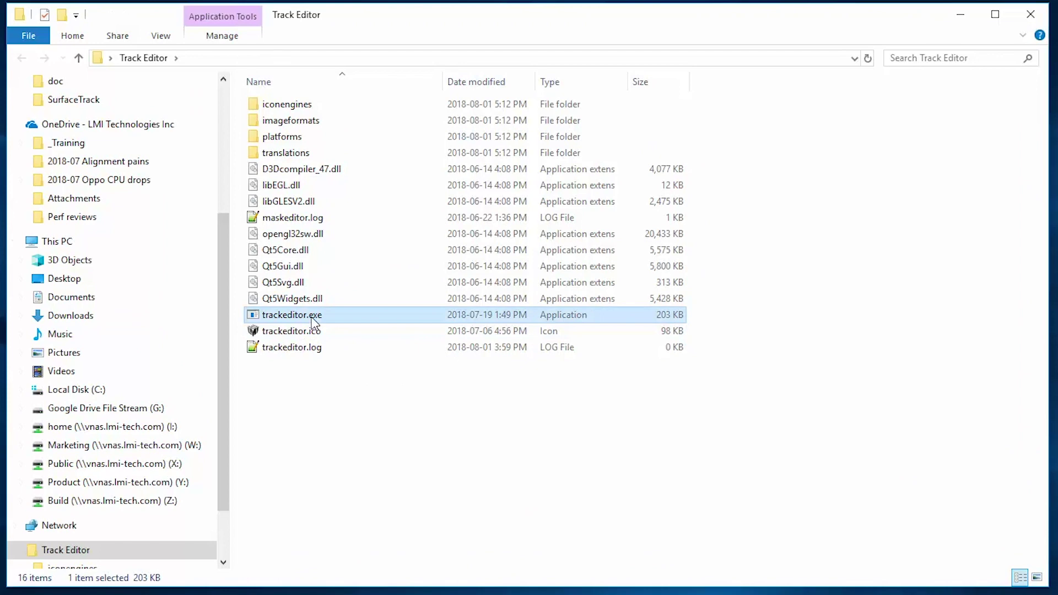
{"action": "double_click", "coordinate": [293, 315]}
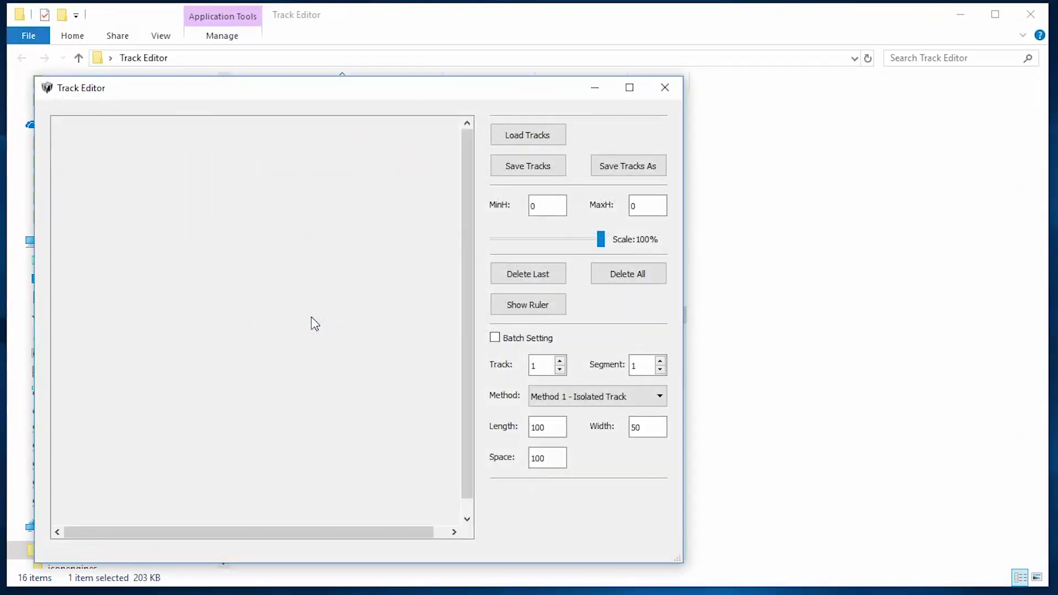
{"action": "left_click", "coordinate": [960, 15]}
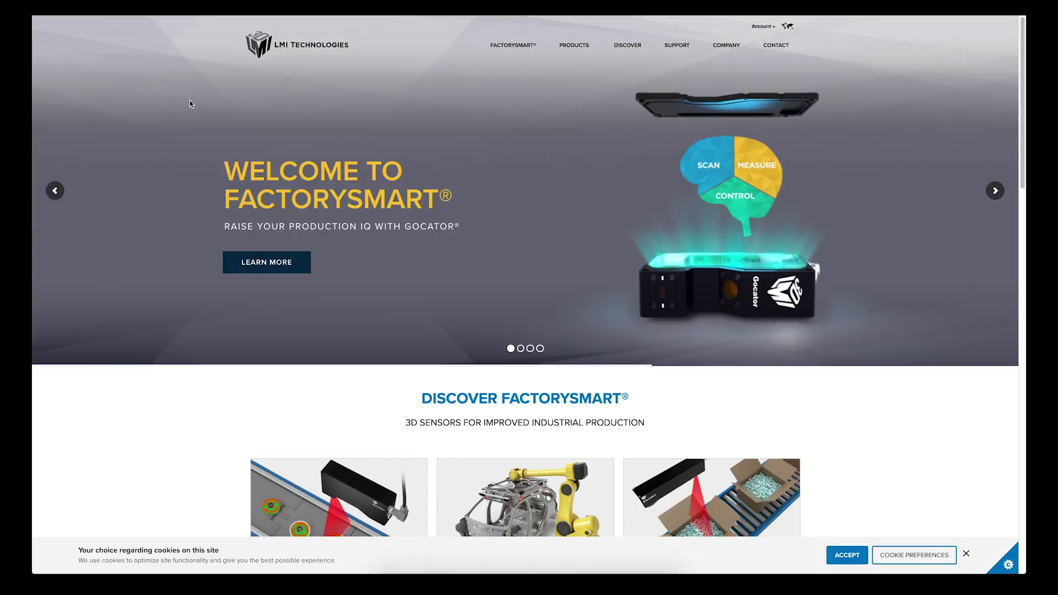
Open the Gocator 2300 product downloads on the LMI Technologies website.
{"action": "mouse_move", "coordinate": [670, 48]}
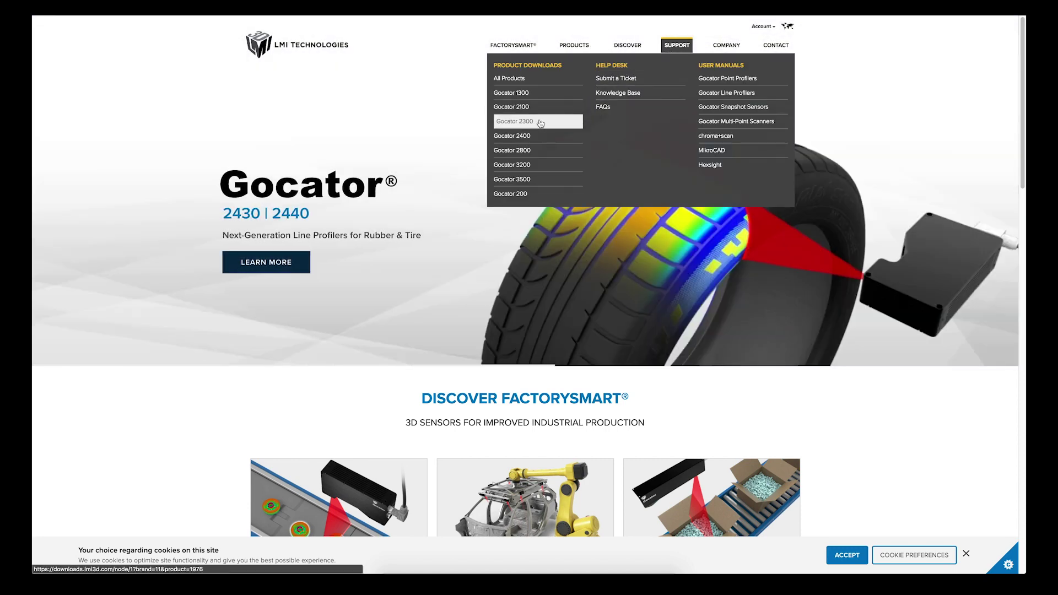
{"action": "left_click", "coordinate": [536, 123]}
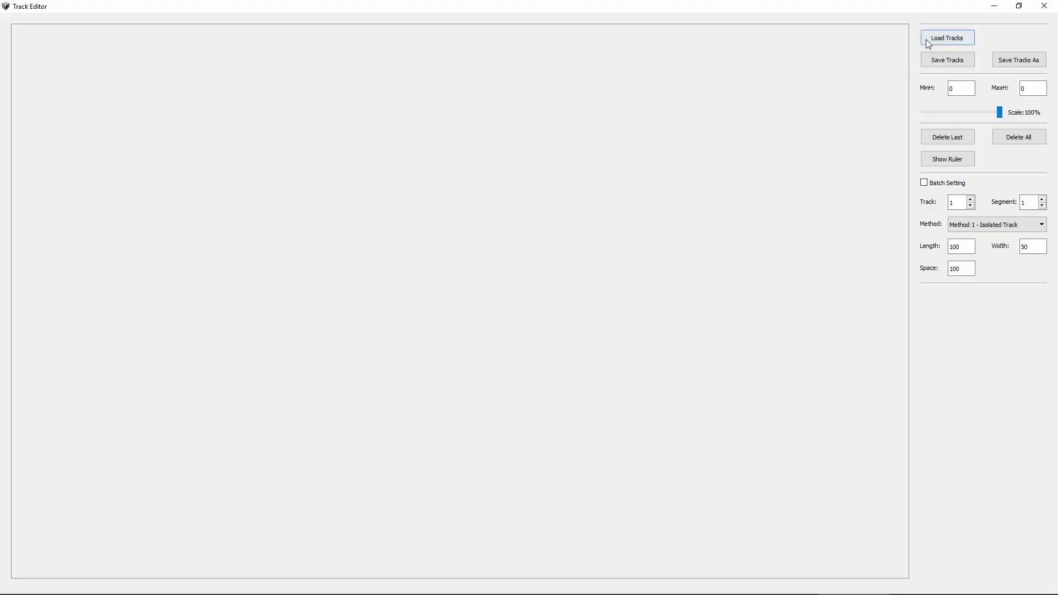
Load the SurfaceTrack-0000.csv file from the SurfaceTrack folder into Track Editor.
{"action": "left_click", "coordinate": [927, 41]}
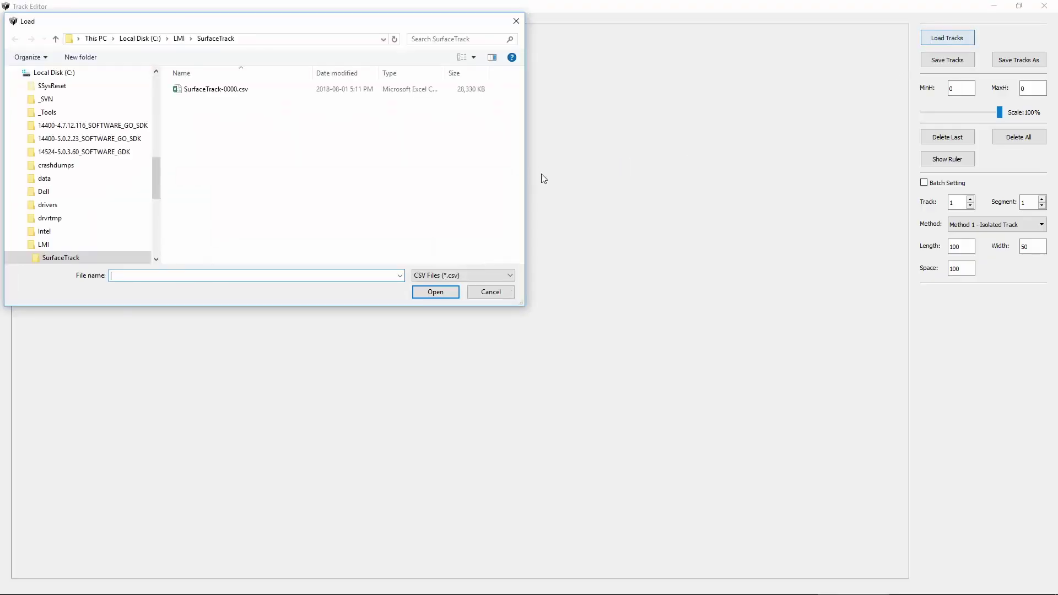
{"action": "left_click", "coordinate": [220, 90]}
{"action": "left_click", "coordinate": [433, 295]}
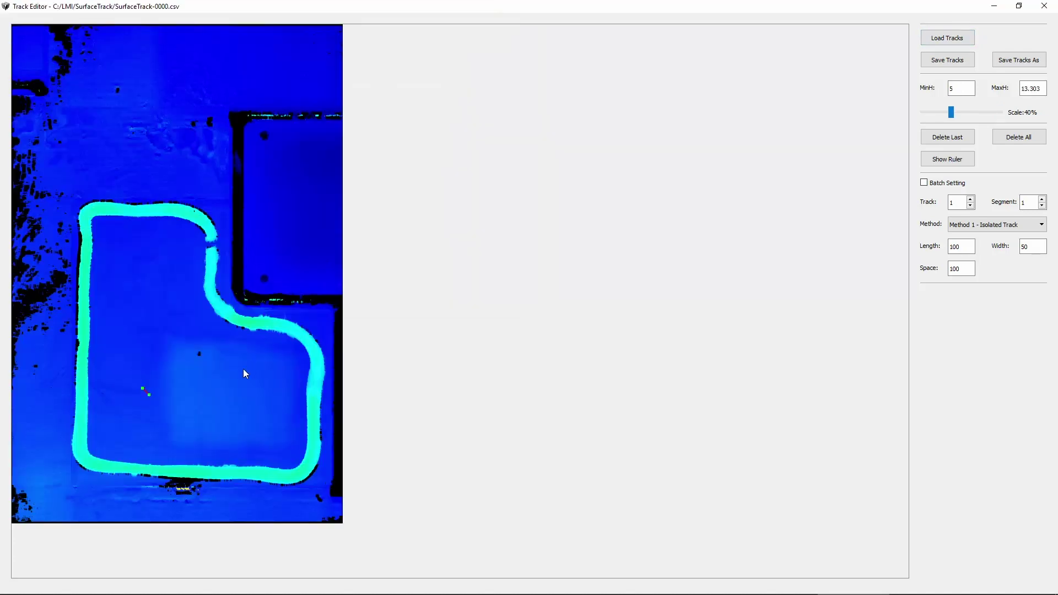
Trace the track clockwise along the bead's centerline, around the full L-shaped outline and back to the lower-left corner.
{"action": "left_click", "coordinate": [86, 216]}
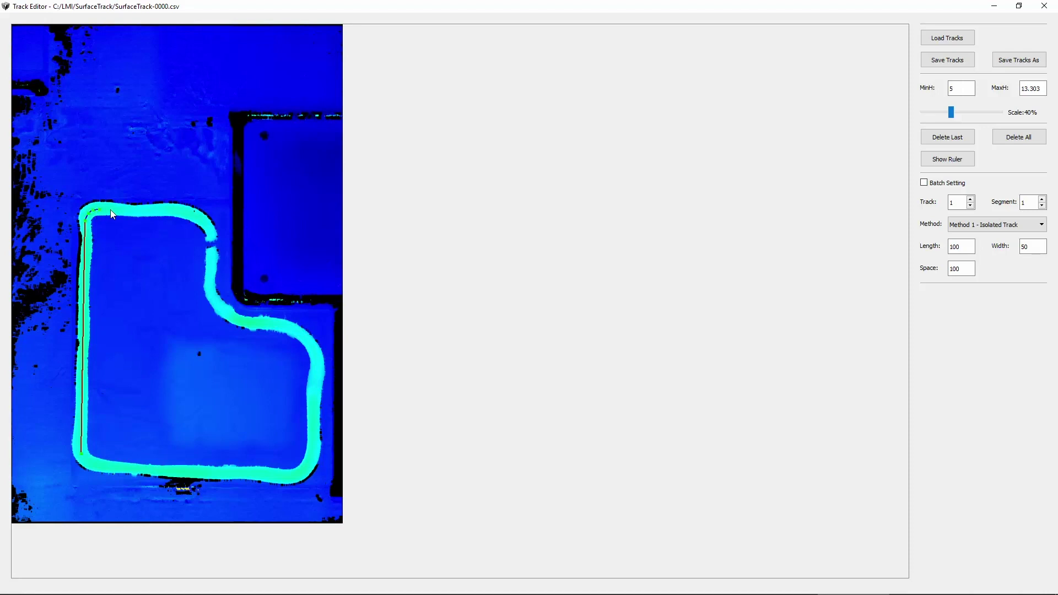
{"action": "left_click", "coordinate": [184, 210]}
{"action": "left_click", "coordinate": [211, 288]}
{"action": "left_click", "coordinate": [317, 366]}
{"action": "left_click", "coordinate": [313, 454]}
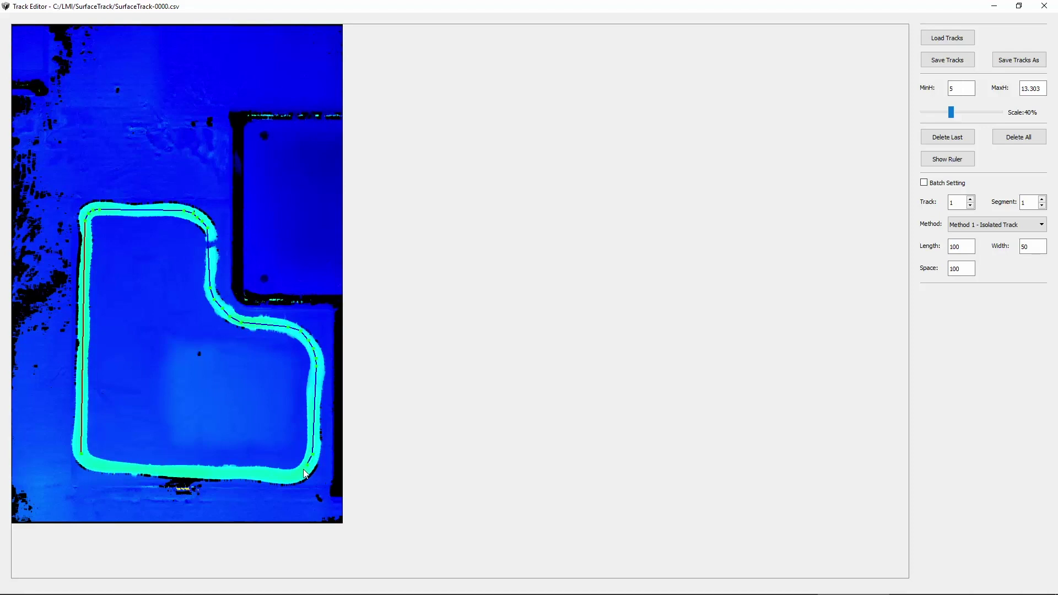
{"action": "left_click", "coordinate": [280, 477]}
{"action": "left_click", "coordinate": [97, 475]}
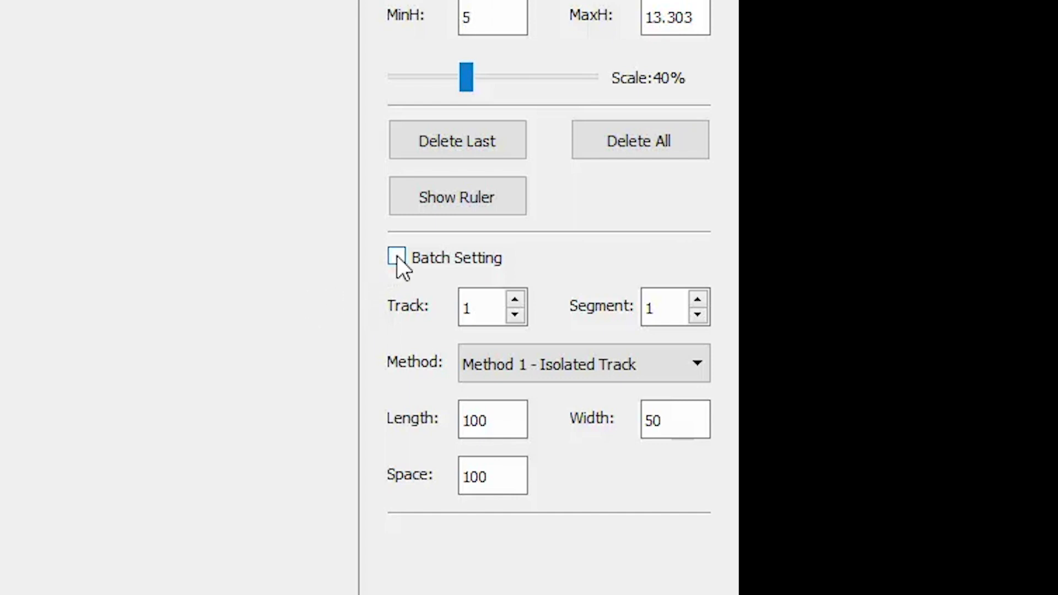
Enable Batch Setting and show the rulers along the traced track.
{"action": "left_click", "coordinate": [397, 256]}
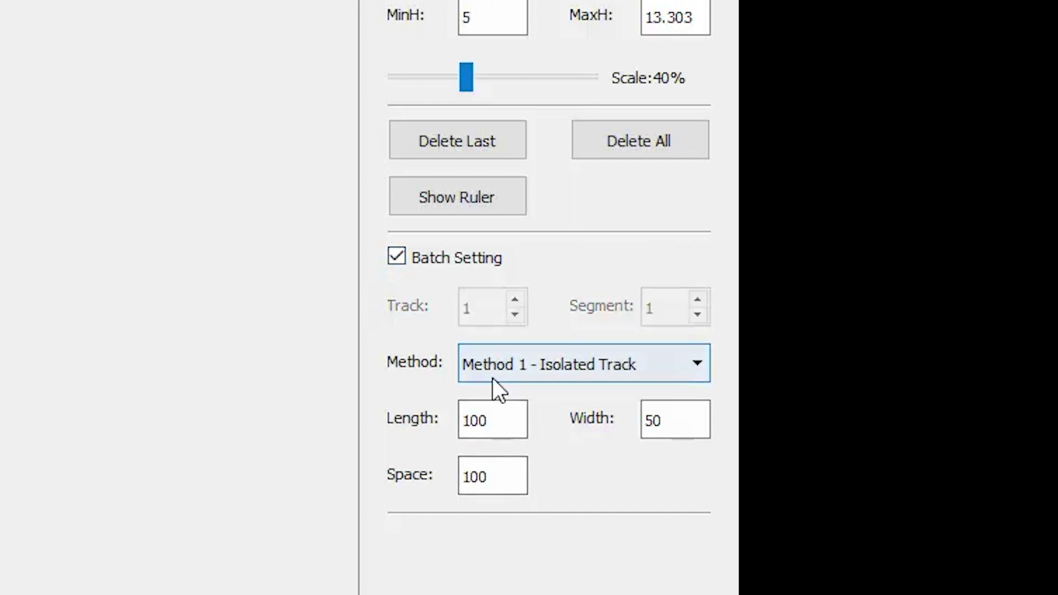
{"action": "left_click", "coordinate": [487, 207]}
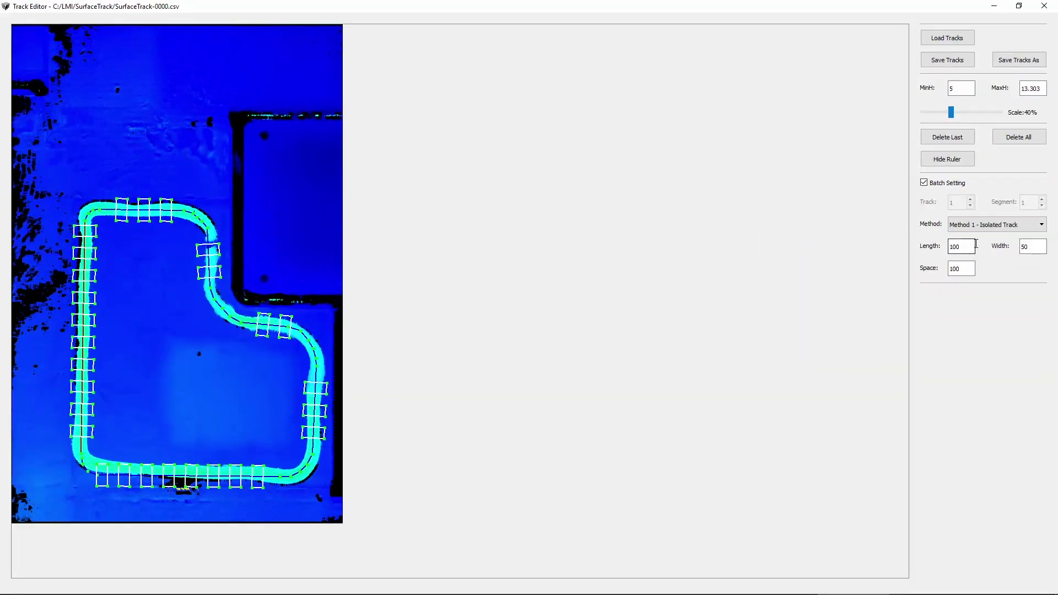
Set the ruler width to 20 and space to 30, and save the tracks.
{"action": "double_click", "coordinate": [1029, 246]}
{"action": "type", "text": "20"}
{"action": "key", "text": "Tab"}
{"action": "type", "text": "50"}
{"action": "key", "text": "Return"}
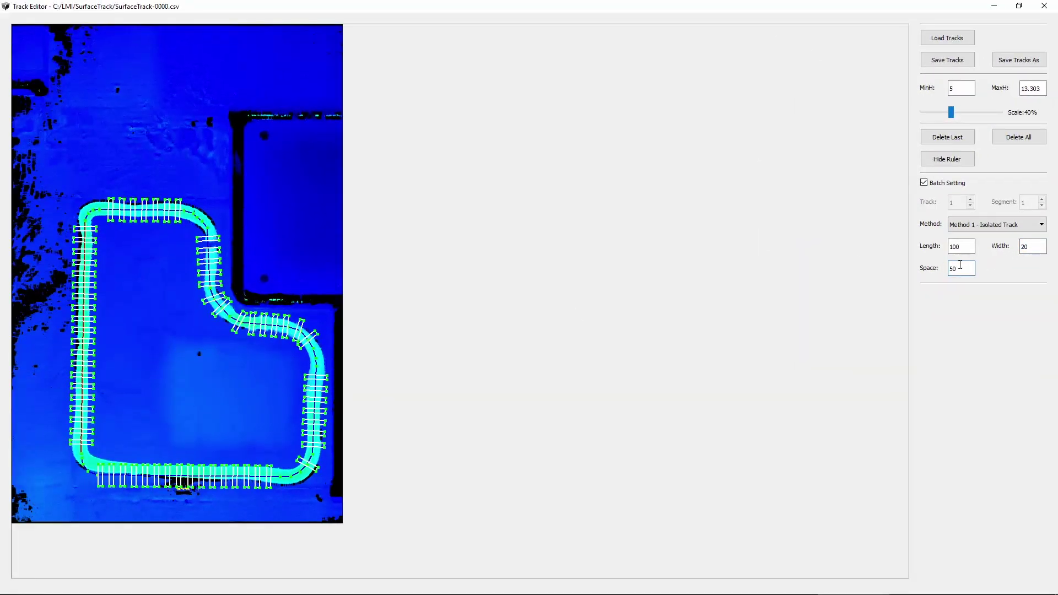
{"action": "type", "text": "30"}
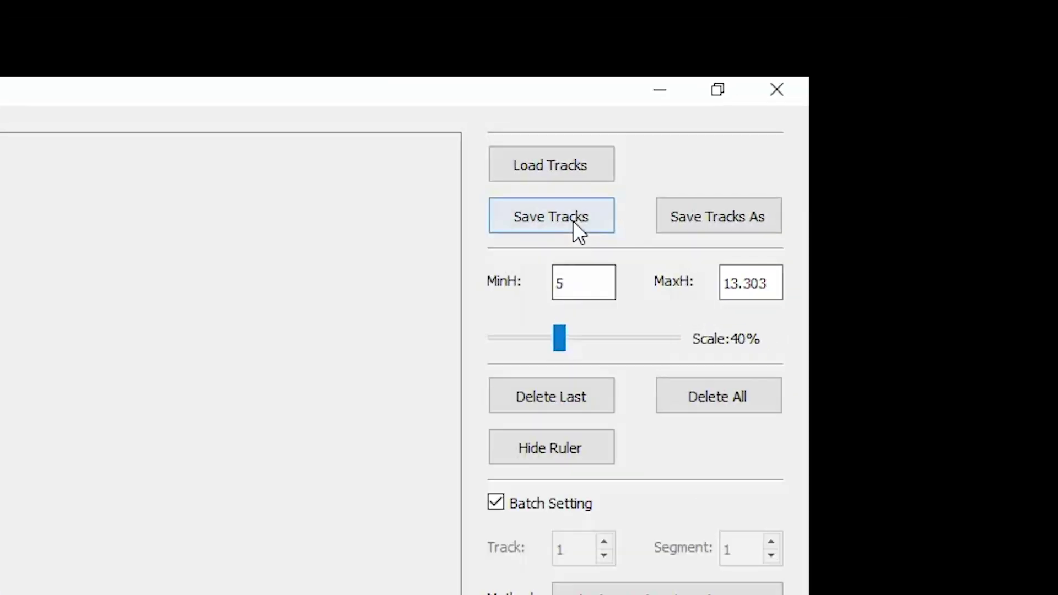
{"action": "left_click", "coordinate": [957, 62]}
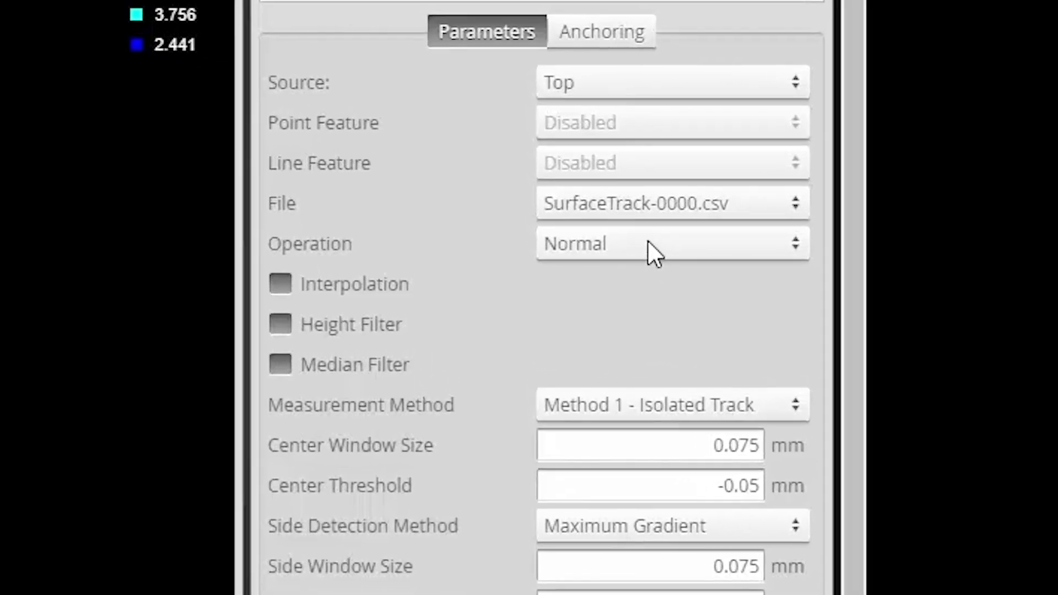
Load the saved track into the Surface Track tool in Gocator Emulator and display the track, ruler and measurement result.
{"action": "left_click", "coordinate": [648, 243]}
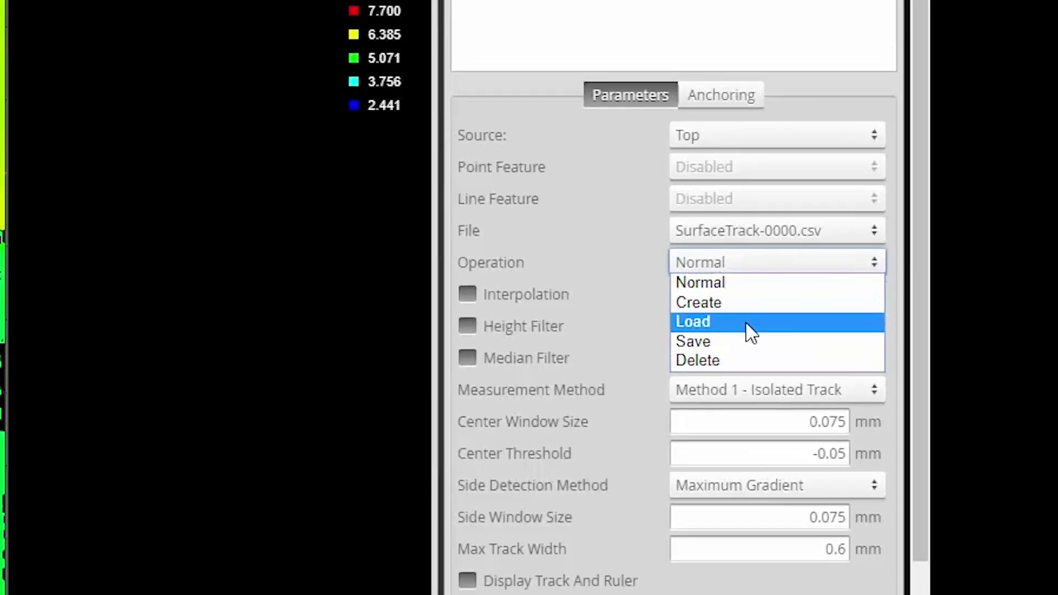
{"action": "left_click", "coordinate": [633, 320]}
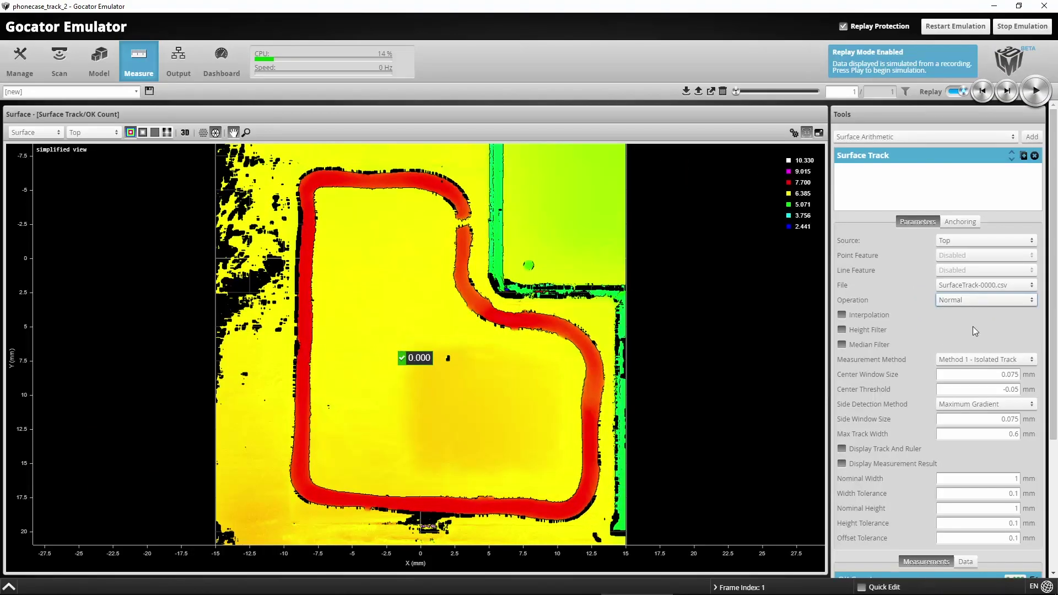
{"action": "left_click", "coordinate": [842, 450]}
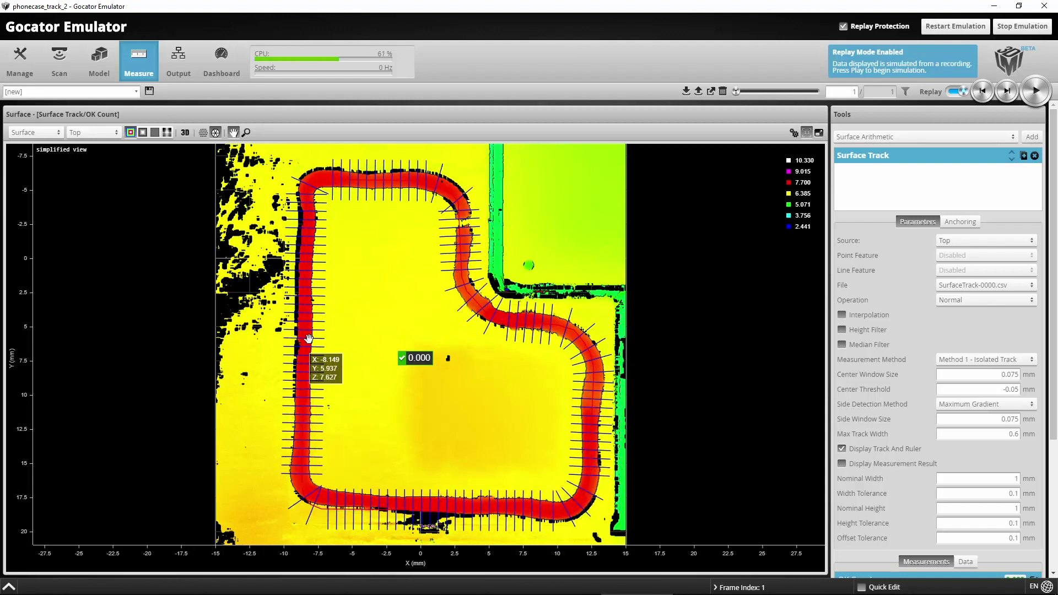
{"action": "scroll", "coordinate": [879, 335], "scroll_direction": "down", "scroll_amount": 2}
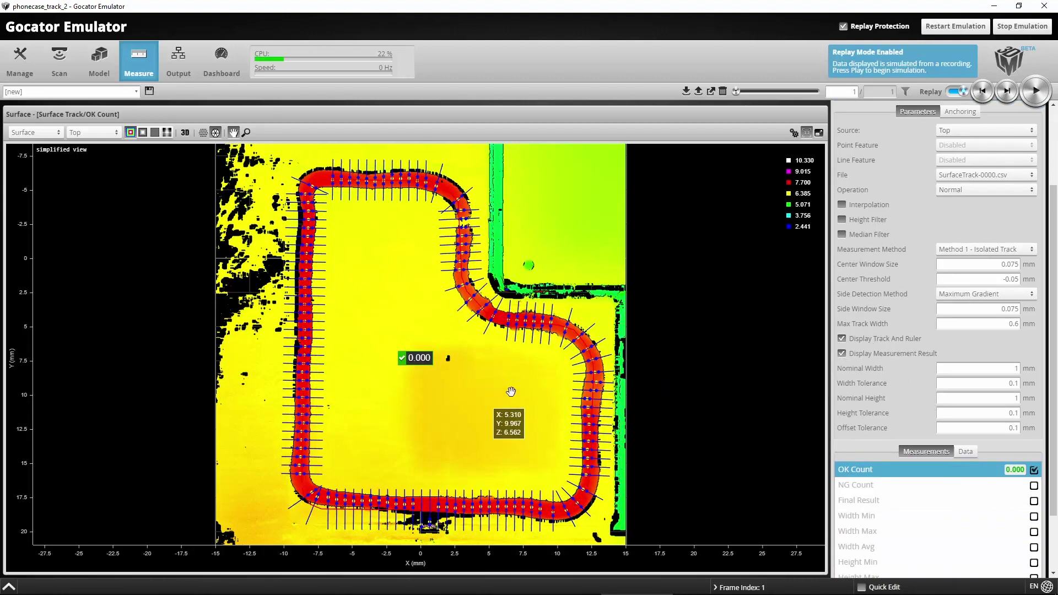
{"action": "left_click_drag", "start_coordinate": [507, 392], "coordinate": [665, 391]}
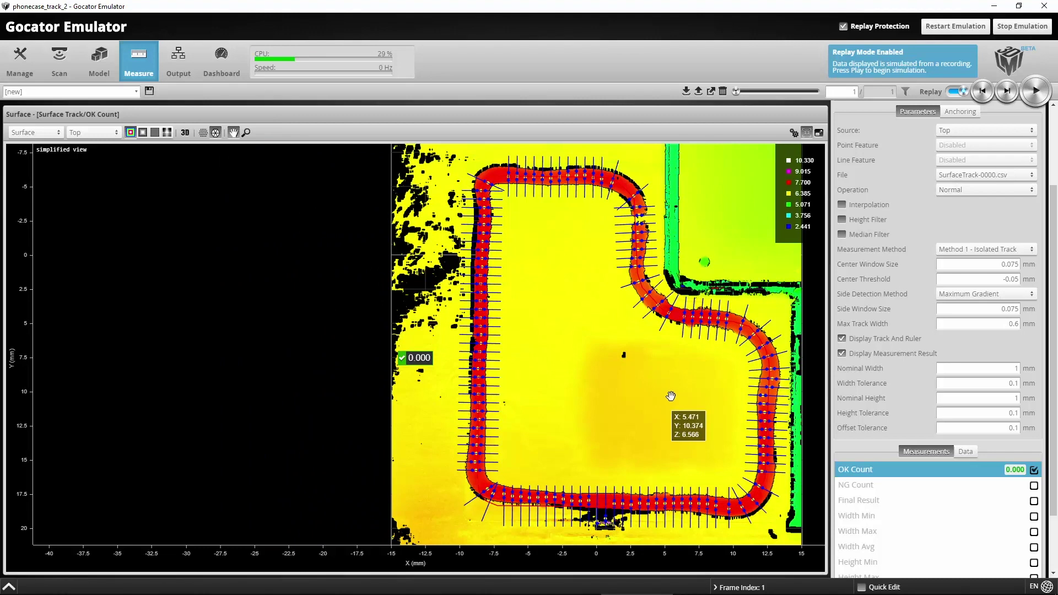
Enable the NG Count, Final Result and all width and height measurements, and view the OK and NG counts.
{"action": "left_click", "coordinate": [1034, 485]}
{"action": "left_click", "coordinate": [1034, 501]}
{"action": "left_click", "coordinate": [1034, 517]}
{"action": "left_click", "coordinate": [1034, 532]}
{"action": "left_click", "coordinate": [1034, 547]}
{"action": "left_click", "coordinate": [1034, 562]}
{"action": "scroll", "coordinate": [937, 496], "scroll_direction": "down", "scroll_amount": 2}
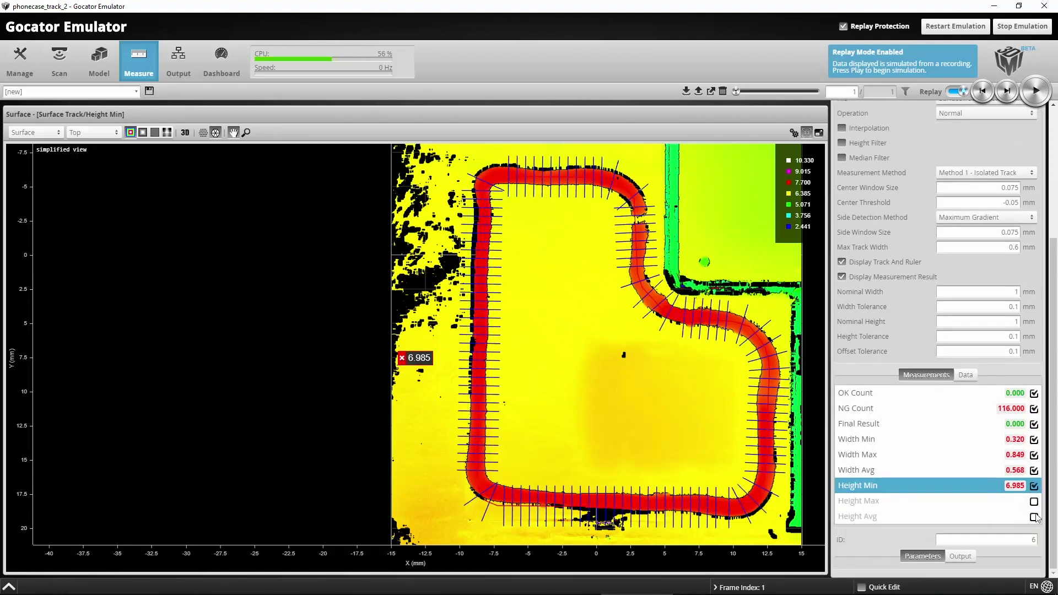
{"action": "left_click", "coordinate": [1034, 501]}
{"action": "left_click", "coordinate": [1033, 516]}
{"action": "left_click", "coordinate": [876, 393]}
{"action": "left_click", "coordinate": [880, 410]}
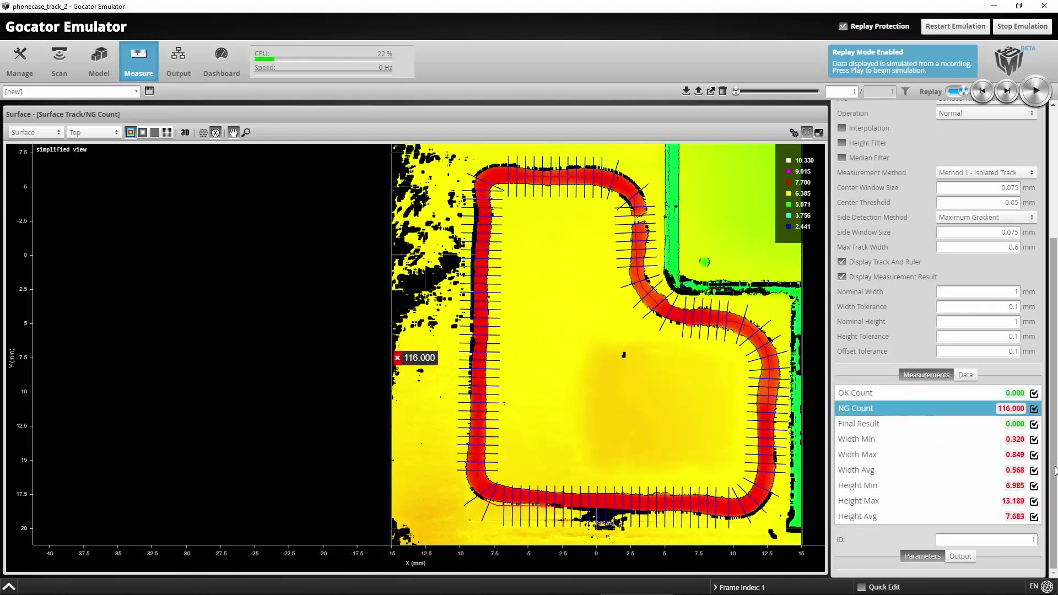
Select the OK Count measurement and set Center Window Size to 0.5 mm and Center Threshold to -0.1 mm.
{"action": "scroll", "coordinate": [860, 485], "scroll_direction": "up", "scroll_amount": 2}
{"action": "left_click", "coordinate": [855, 494]}
{"action": "left_click", "coordinate": [975, 283]}
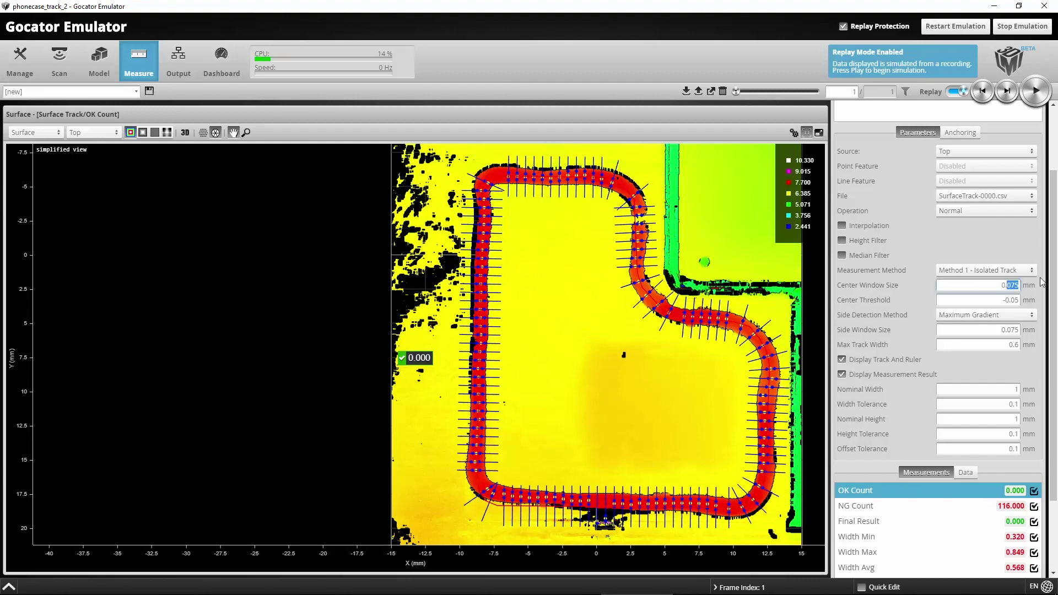
{"action": "type", "text": "5"}
{"action": "key", "text": "Tab"}
{"action": "type", "text": "-0.1"}
{"action": "key", "text": "Tab"}
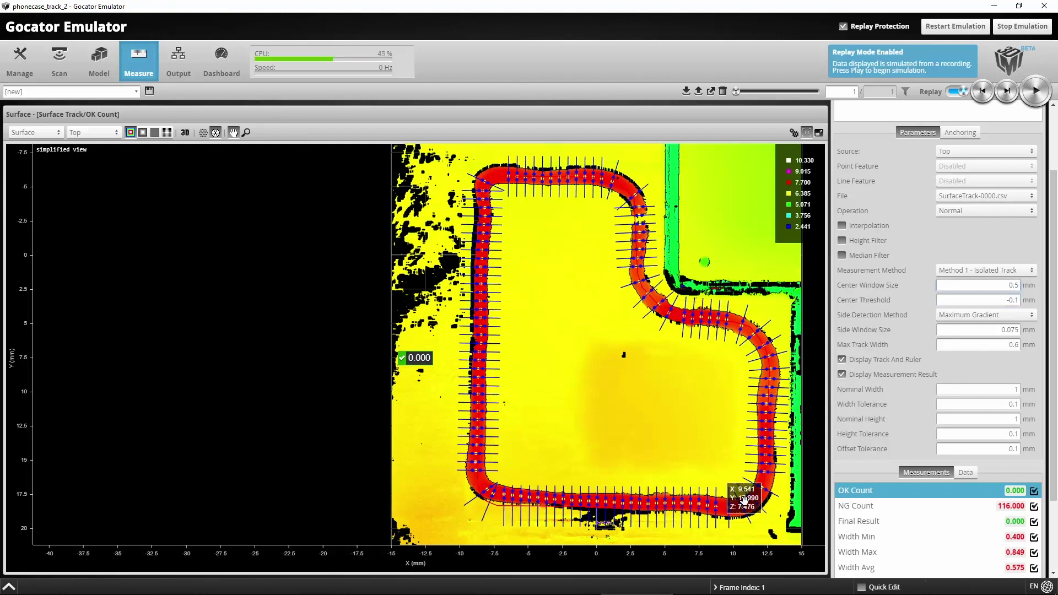
Set the Max Track Width to 1.6 mm to cover the full width of the bead.
{"action": "key", "text": "Tab"}
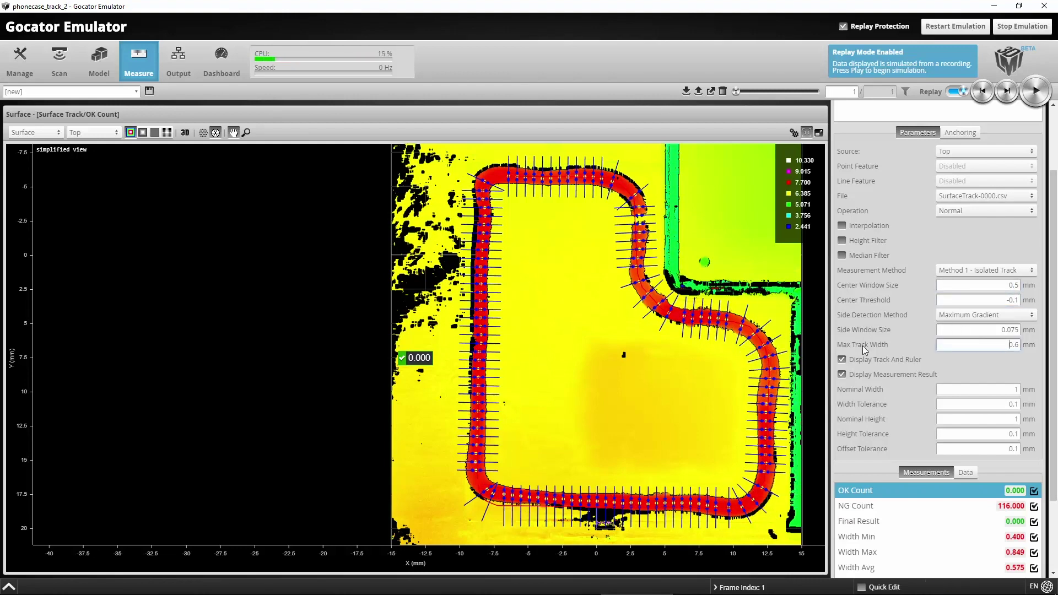
{"action": "scroll", "coordinate": [717, 364], "scroll_direction": "up", "scroll_amount": 5}
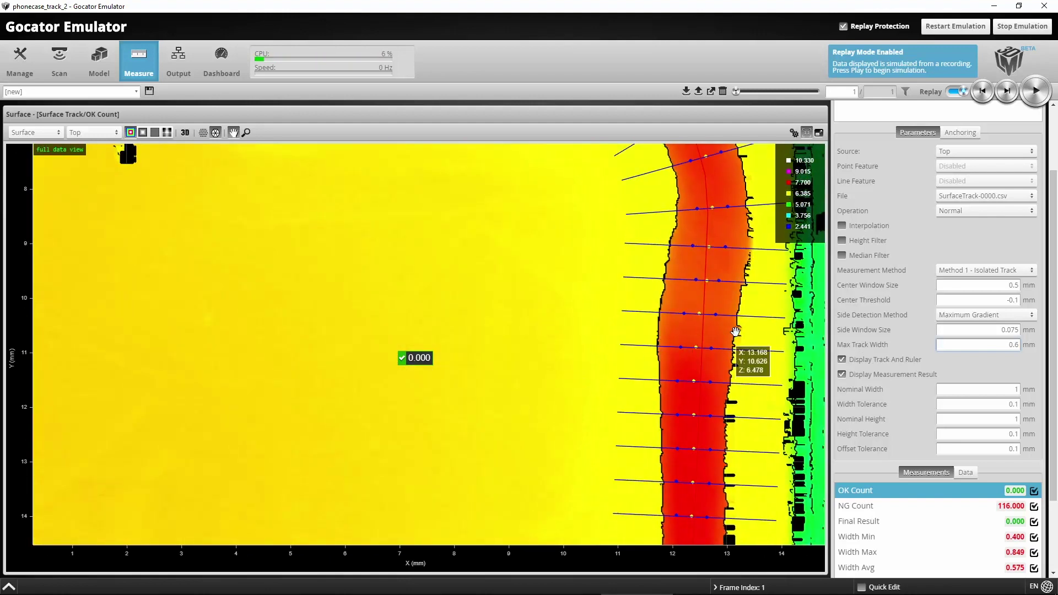
{"action": "key", "text": "BackSpace"}
{"action": "type", "text": "6"}
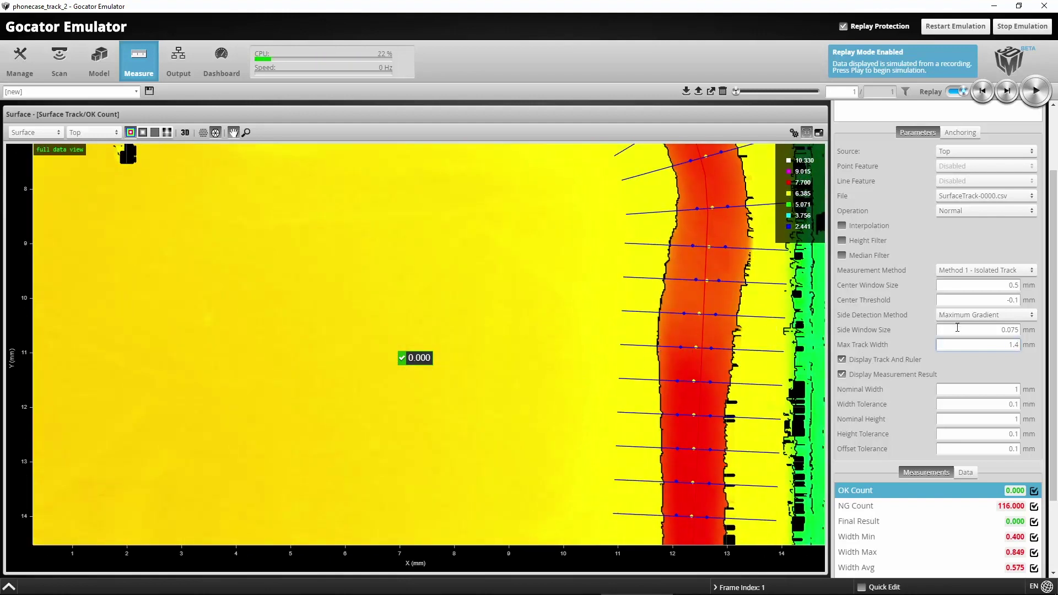
{"action": "key", "text": "Return"}
Check the Width Min, Width Max and Width Avg measurements, and set Nominal Width to 1.1 mm and Width Tolerance to 0.3 mm.
{"action": "scroll", "coordinate": [887, 425], "scroll_direction": "down", "scroll_amount": 3}
{"action": "left_click", "coordinate": [888, 439]}
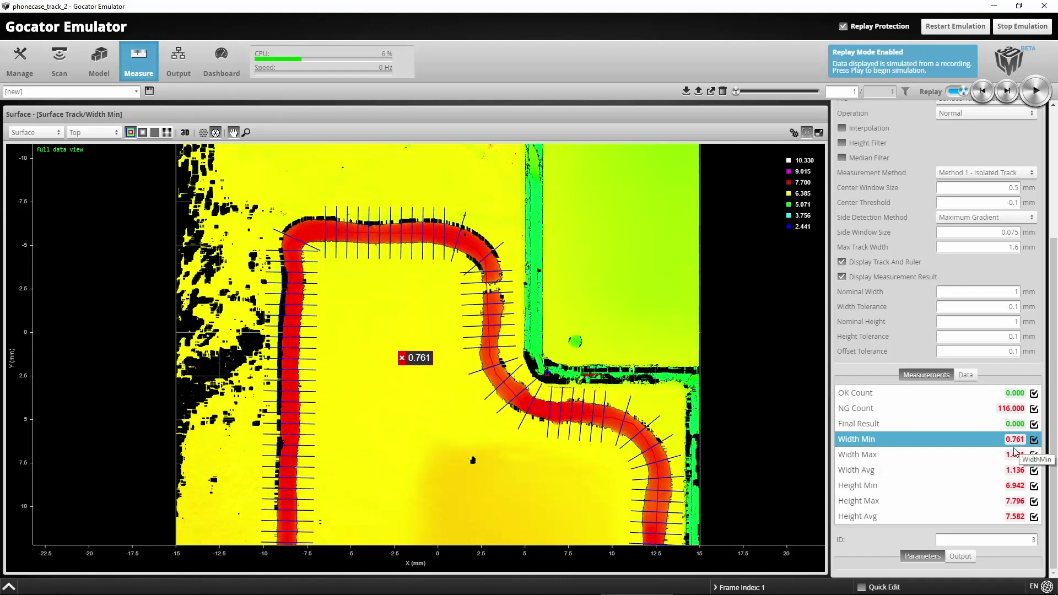
{"action": "left_click", "coordinate": [871, 454]}
{"action": "left_click", "coordinate": [868, 472]}
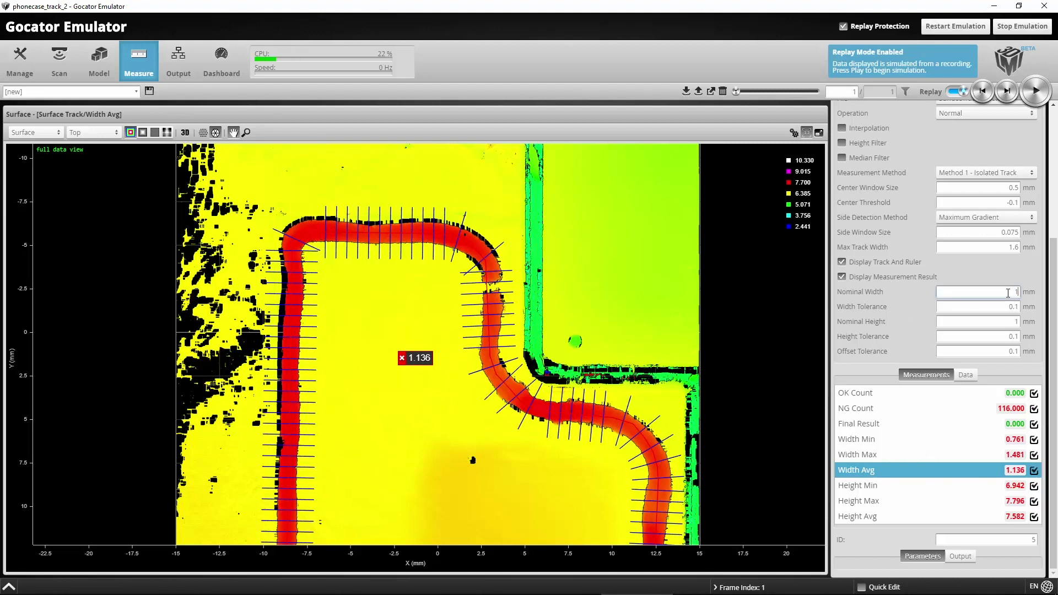
{"action": "left_click", "coordinate": [1000, 307]}
{"action": "left_click", "coordinate": [1001, 322]}
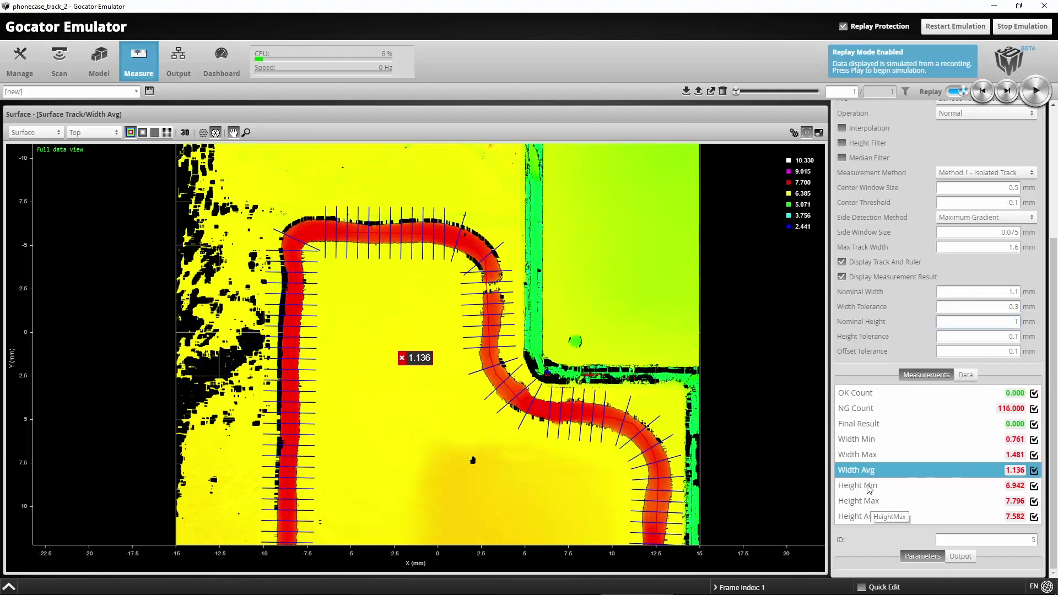
Check the Height Avg measurement, and set Nominal Height to 7.6 mm and Height Tolerance to 0.3 mm.
{"action": "left_click", "coordinate": [871, 516]}
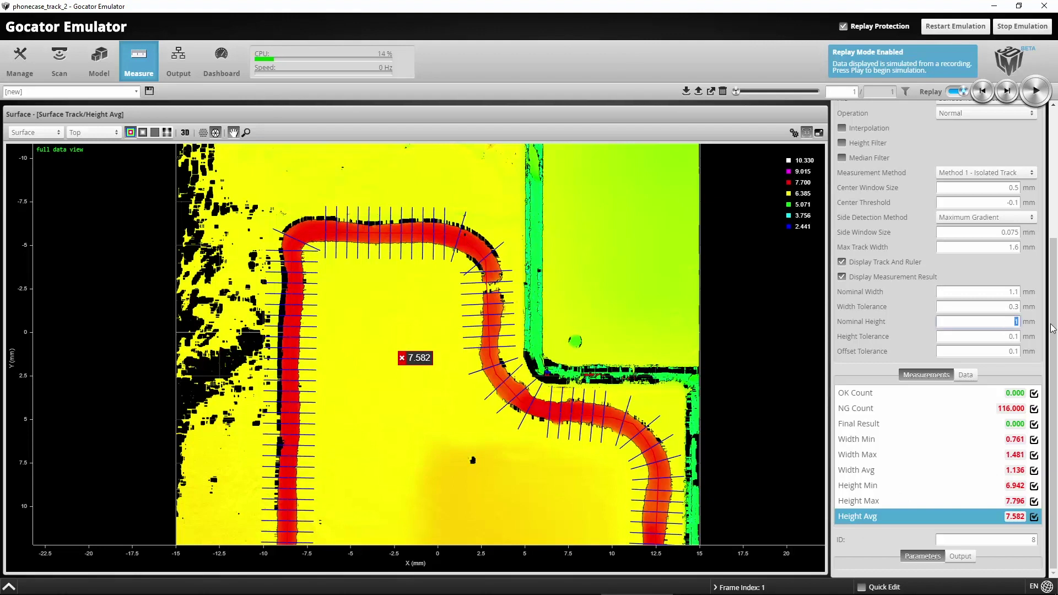
{"action": "type", "text": "7.6"}
{"action": "key", "text": "Tab"}
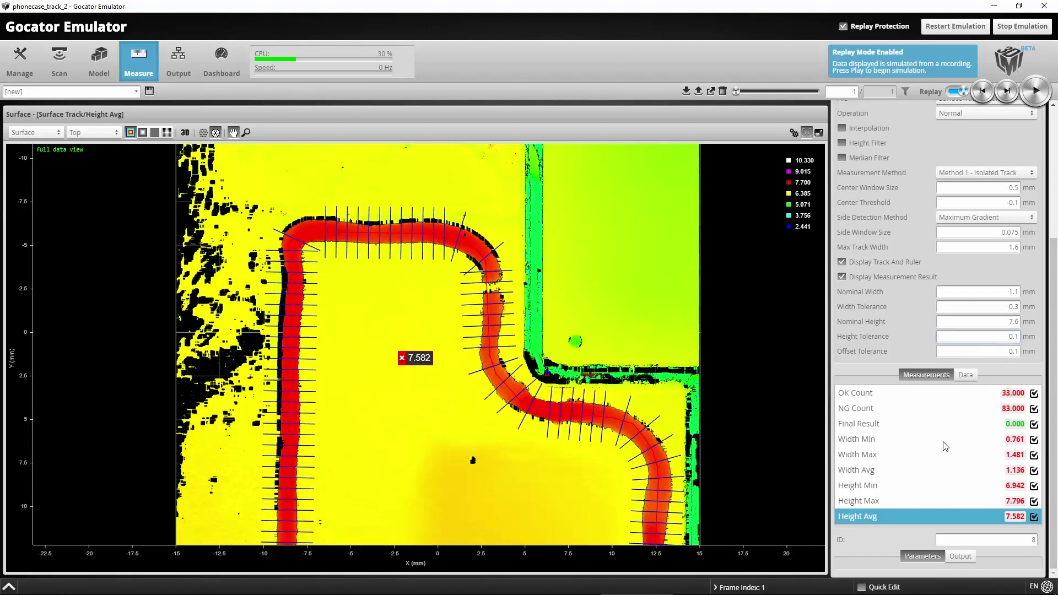
{"action": "left_click", "coordinate": [1010, 321]}
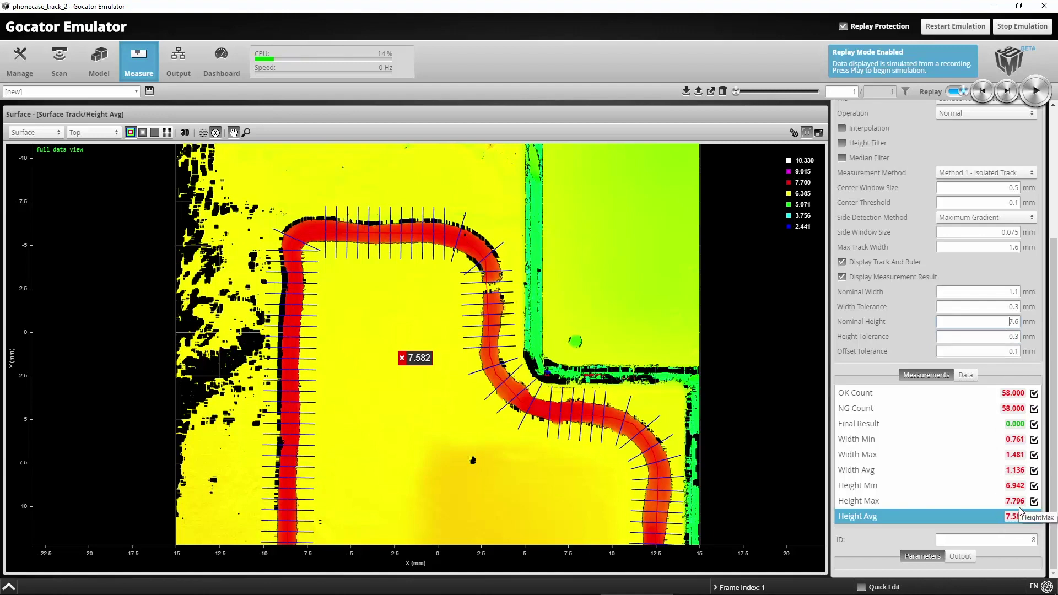
Set the Offset Tolerance to 0.5 mm and review the OK Count and NG Count measurements along the track.
{"action": "left_click", "coordinate": [1000, 351]}
{"action": "type", "text": ".5"}
{"action": "left_click", "coordinate": [994, 341]}
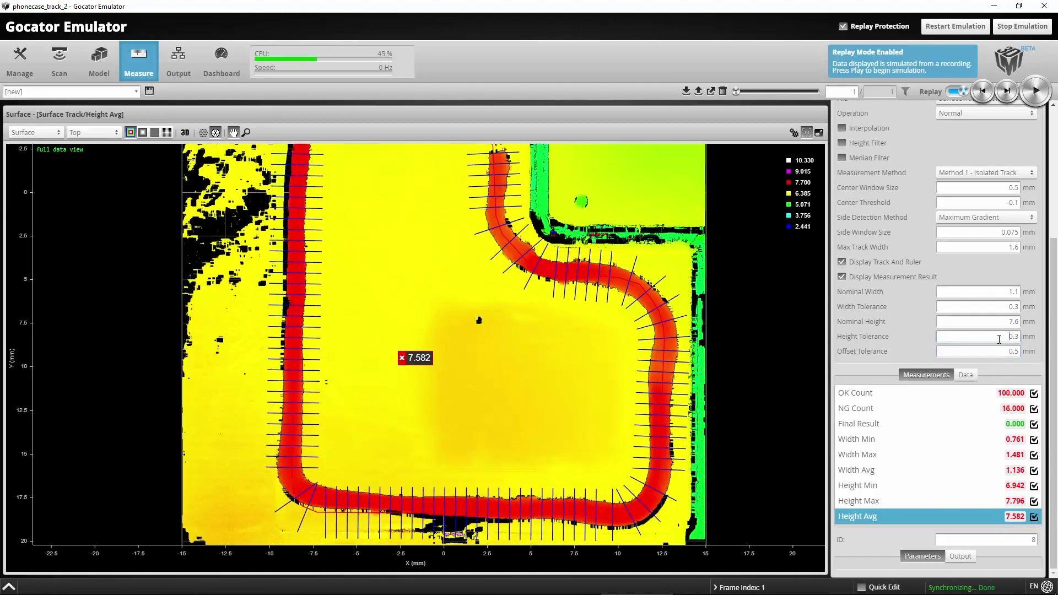
{"action": "left_click", "coordinate": [960, 394]}
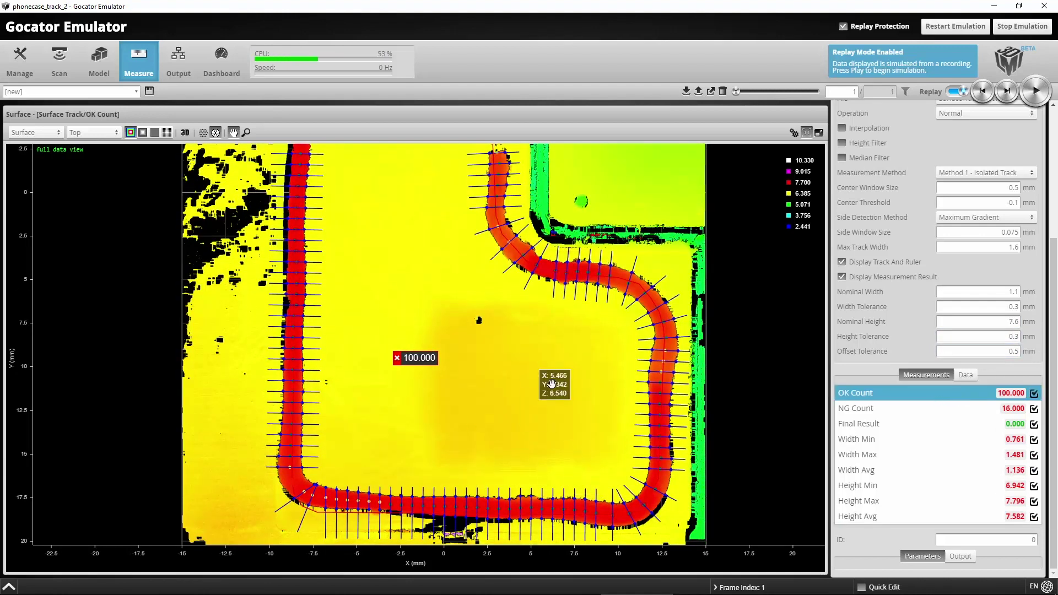
{"action": "left_click_drag", "start_coordinate": [544, 444], "coordinate": [558, 356]}
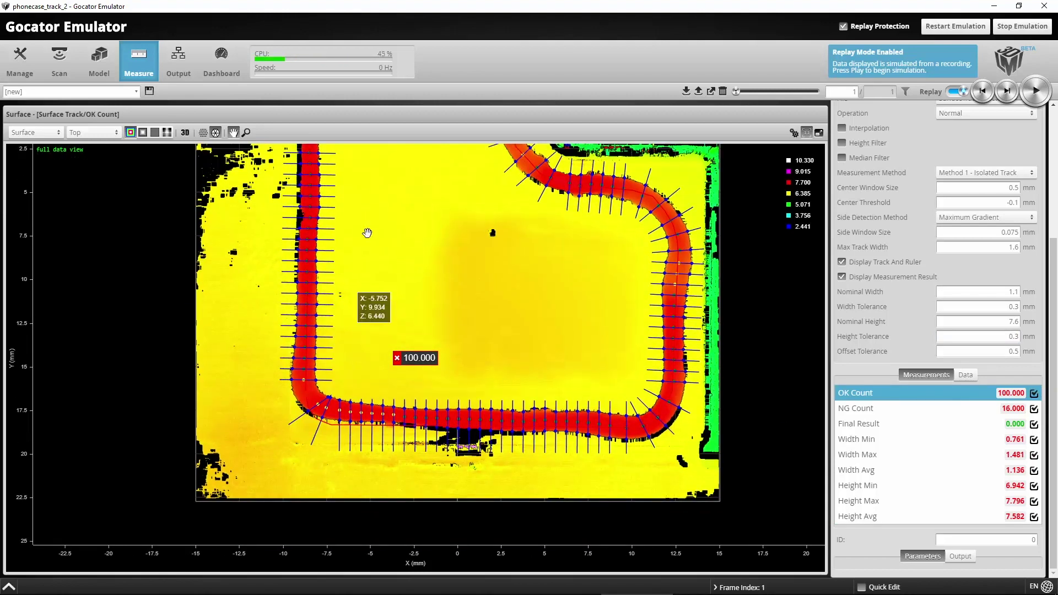
{"action": "left_click_drag", "start_coordinate": [367, 184], "coordinate": [393, 367]}
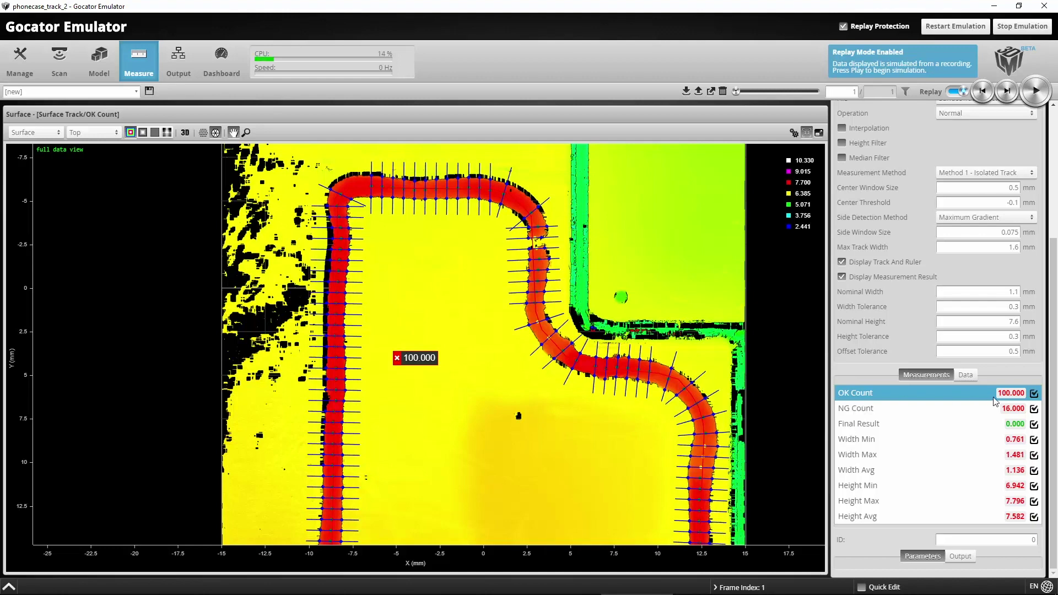
{"action": "left_click", "coordinate": [962, 413]}
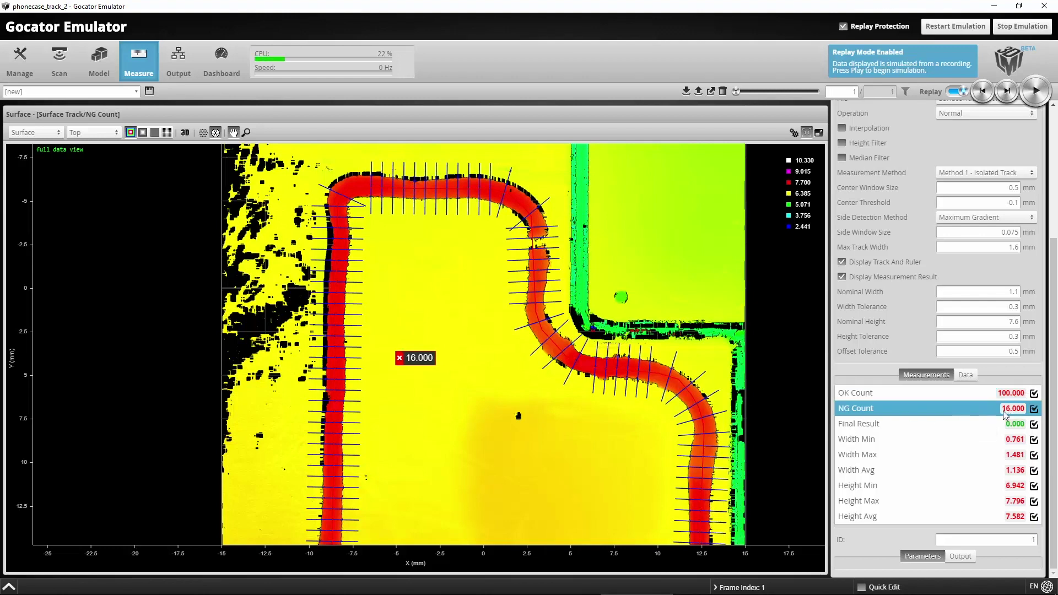
Set Width Tolerance to 0.4 mm and Height Tolerance to 0.5 mm, and examine the OK Count points at the track's lower-left bend and at the bead gap.
{"action": "left_click", "coordinate": [874, 399]}
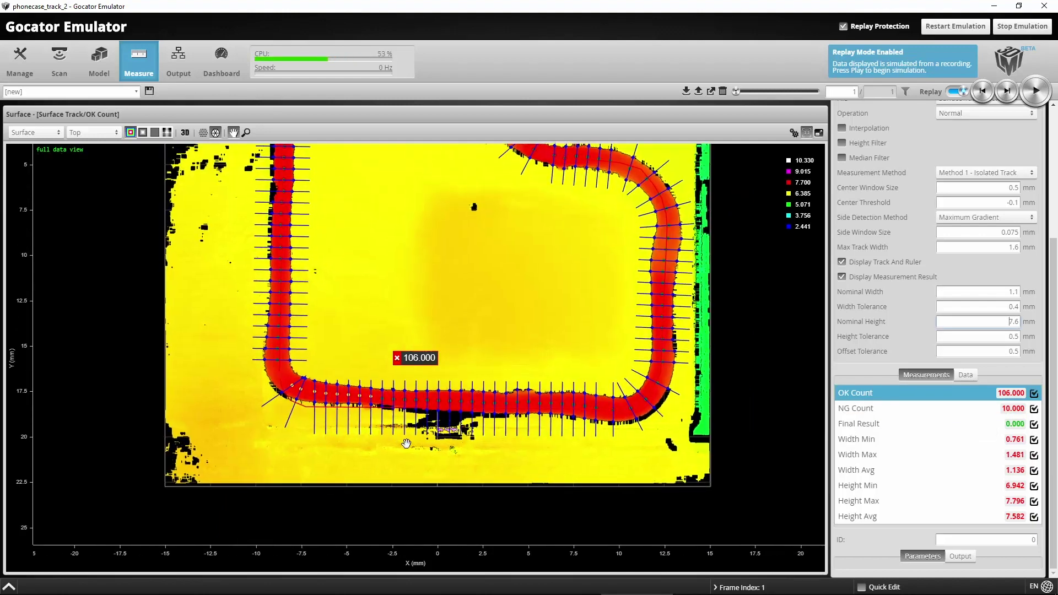
{"action": "scroll", "coordinate": [501, 360], "scroll_direction": "up", "scroll_amount": 5}
{"action": "scroll", "coordinate": [501, 360], "scroll_direction": "up", "scroll_amount": 2}
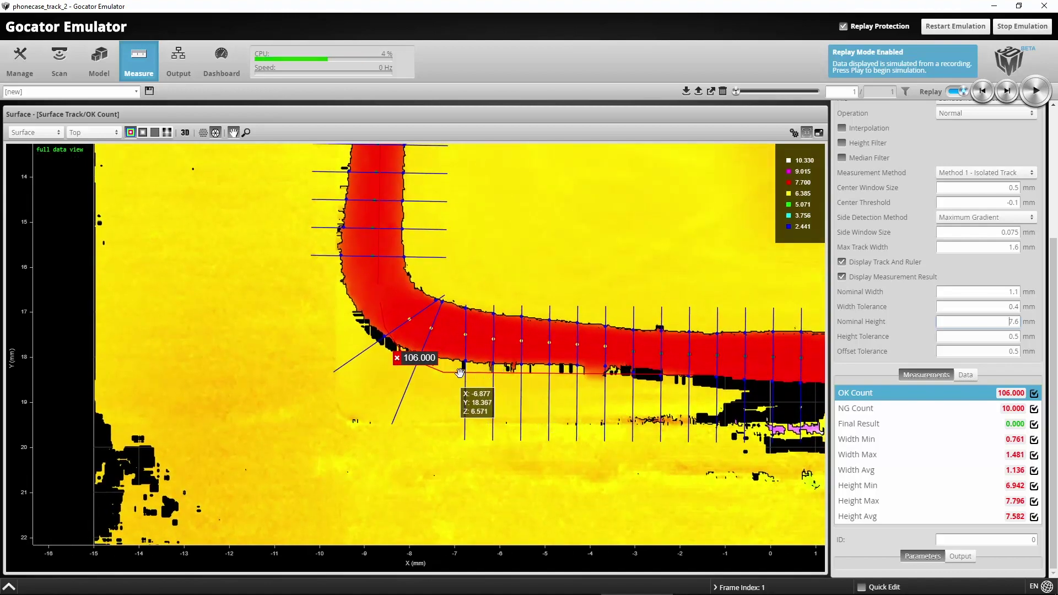
{"action": "key", "text": "Tab"}
{"action": "scroll", "coordinate": [611, 277], "scroll_direction": "up", "scroll_amount": 6}
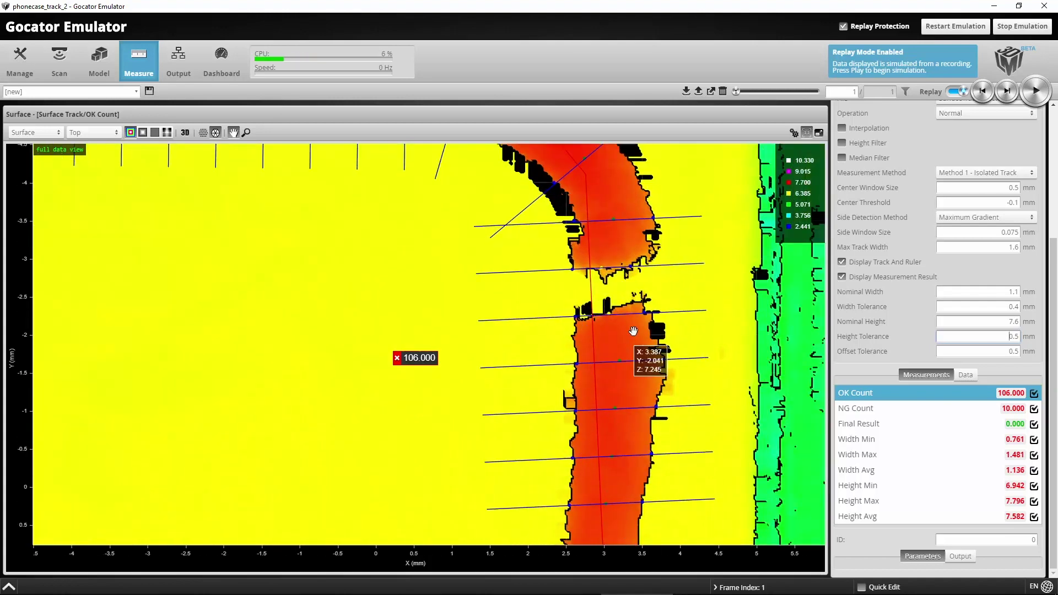
{"action": "scroll", "coordinate": [661, 331], "scroll_direction": "up", "scroll_amount": 1}
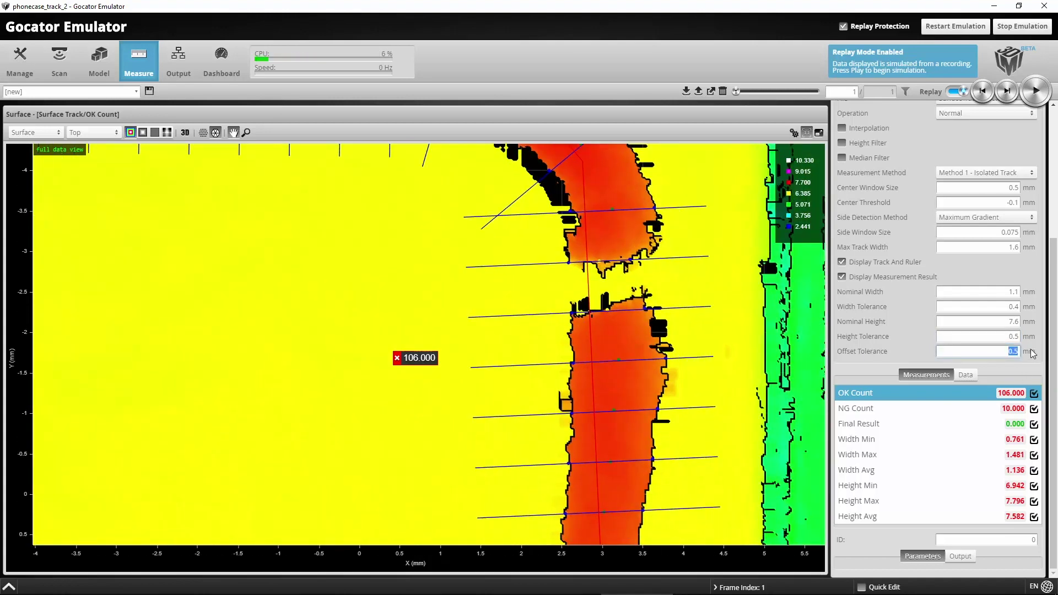